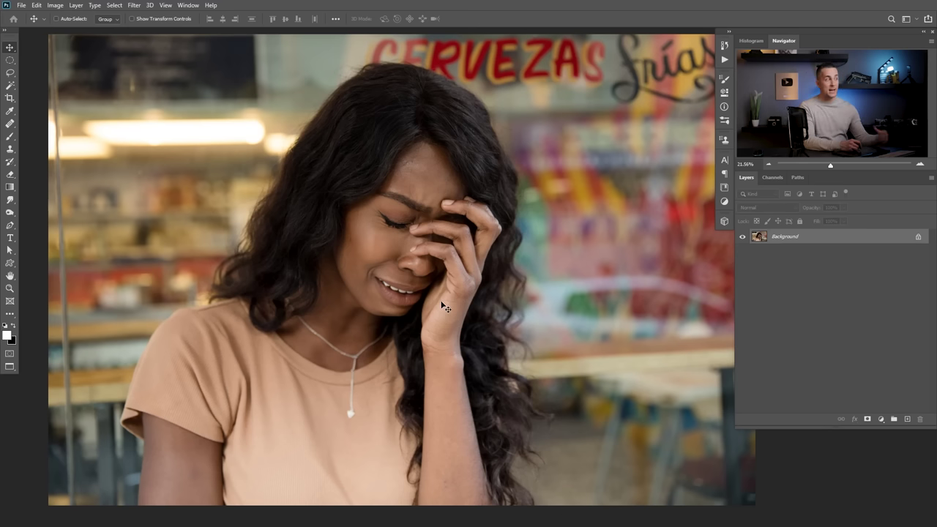
Drag with the Zoom tool over the woman's face so her cheek and eye fill the view.
{"action": "left_click_drag", "start_coordinate": [388, 234], "coordinate": [345, 244]}
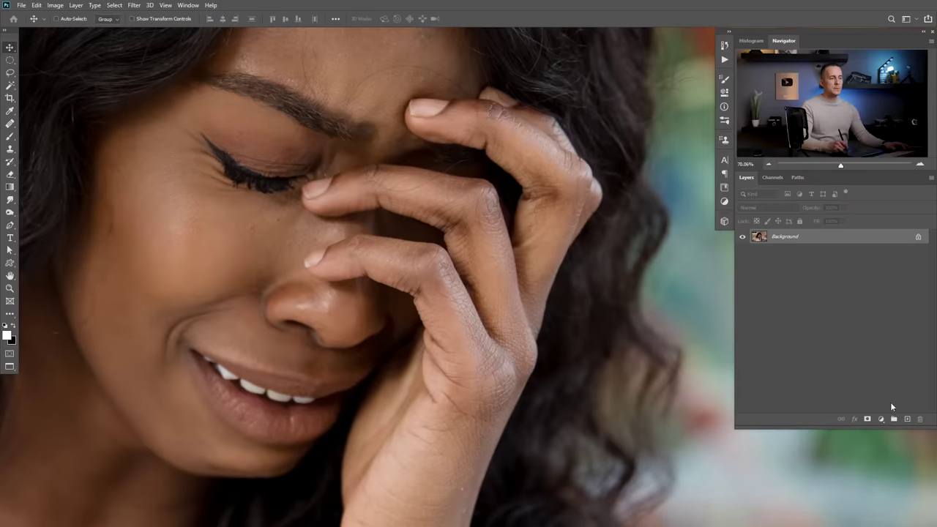
Add a new empty layer above the photo and name it 'Tears'.
{"action": "left_click", "coordinate": [907, 419]}
{"action": "double_click", "coordinate": [778, 236]}
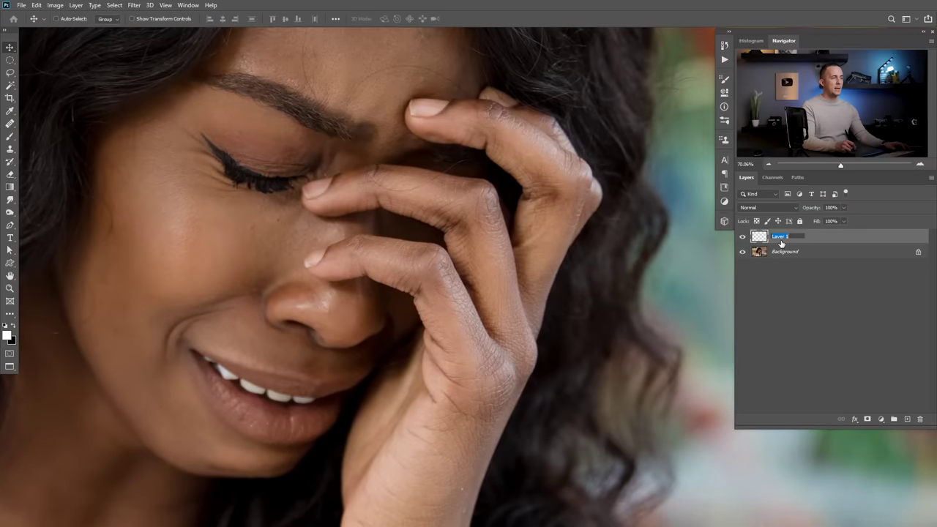
{"action": "type", "text": "Tears"}
{"action": "key", "text": "Return"}
Centre the face and set up a white Brush at about 63% hardness to dab the cheek.
{"action": "left_click_drag", "start_coordinate": [239, 206], "coordinate": [265, 214]}
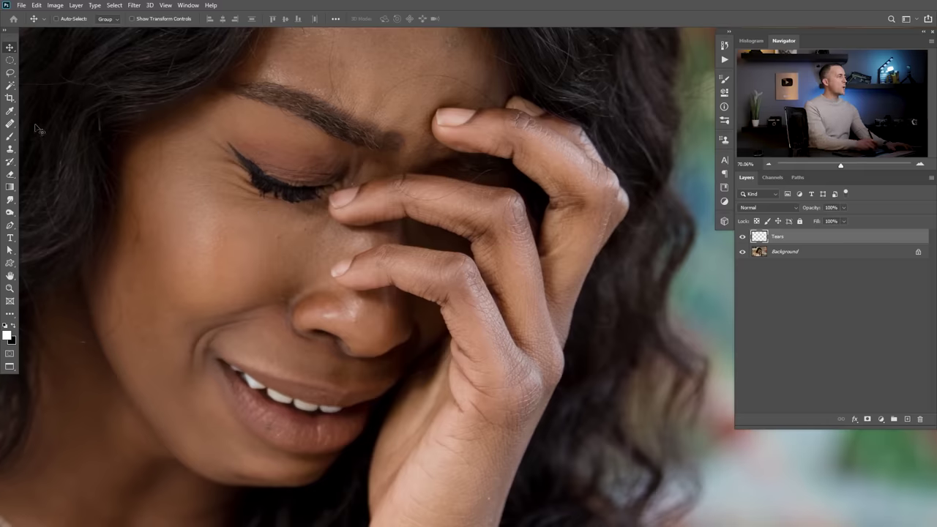
{"action": "left_click", "coordinate": [11, 137]}
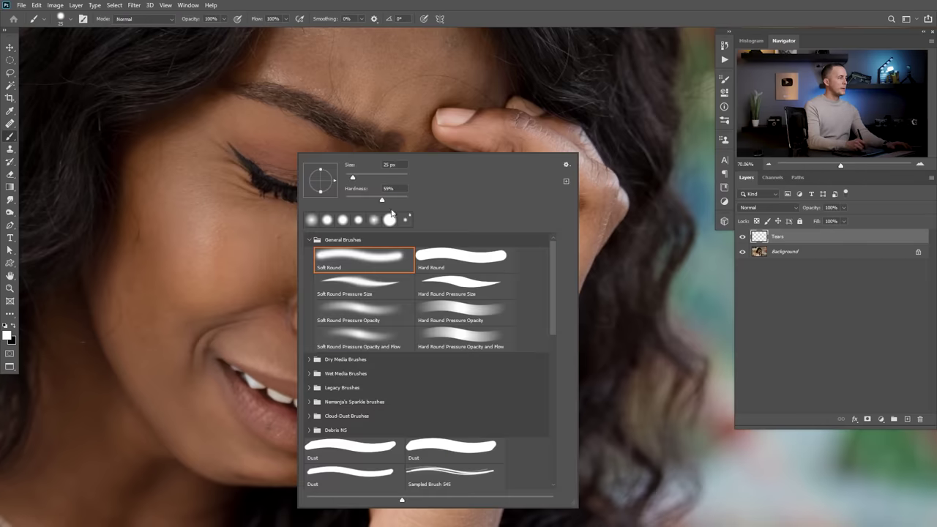
{"action": "left_click_drag", "start_coordinate": [345, 199], "coordinate": [410, 198]}
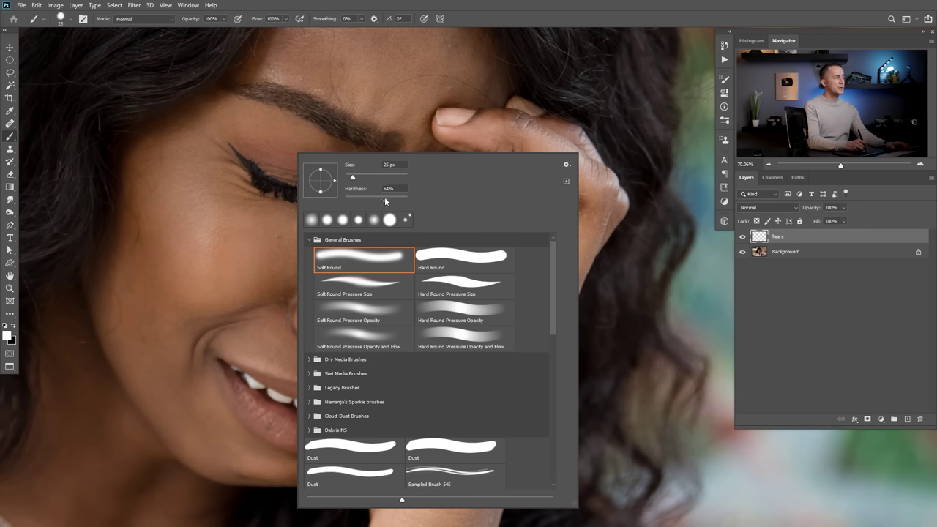
{"action": "left_click", "coordinate": [482, 20]}
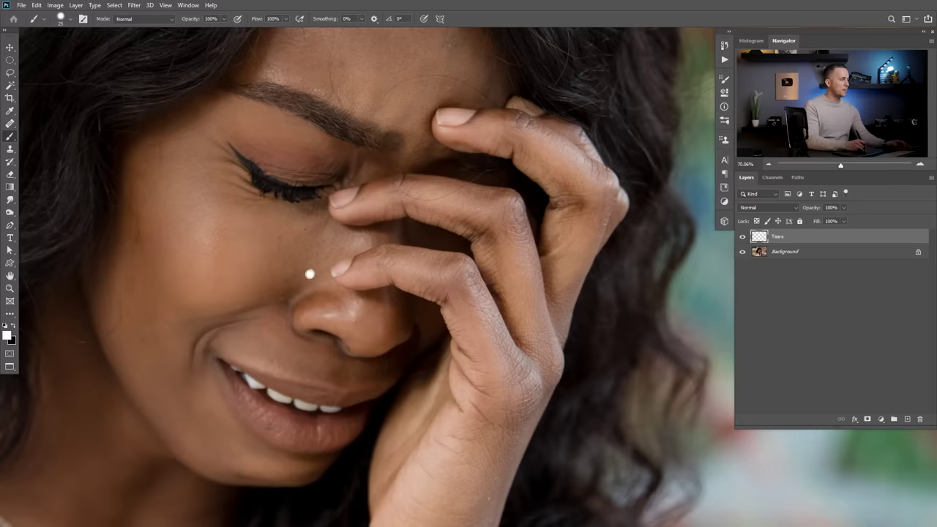
Use the Smudge tool (R) to pull the white dab upward into a teardrop, checking it zoomed out.
{"action": "key", "text": "r"}
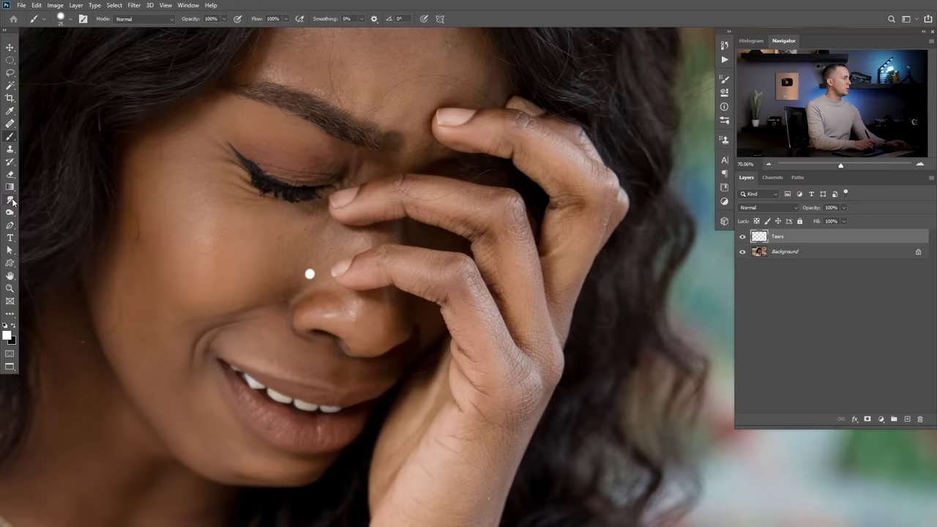
{"action": "scroll", "coordinate": [313, 273], "scroll_direction": "up", "scroll_amount": 1}
{"action": "scroll", "coordinate": [316, 270], "scroll_direction": "up", "scroll_amount": 2}
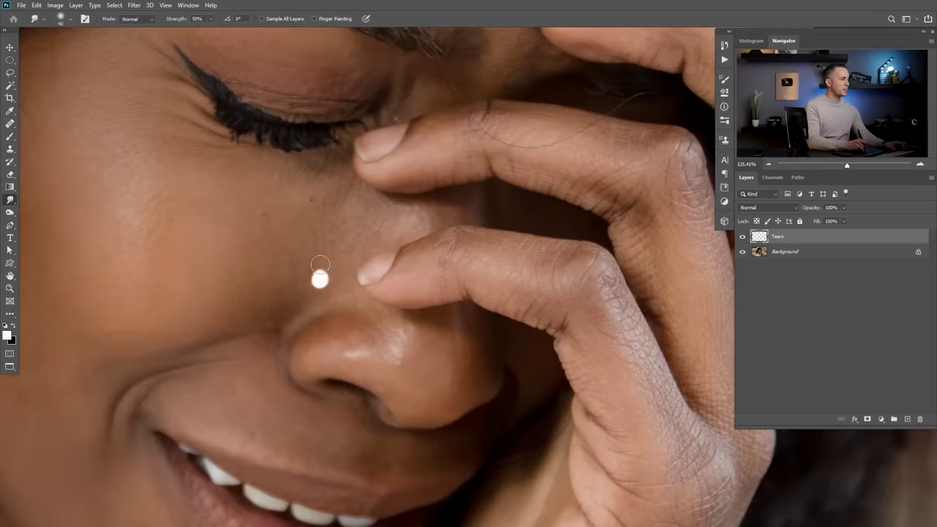
{"action": "left_click_drag", "start_coordinate": [327, 281], "coordinate": [321, 260]}
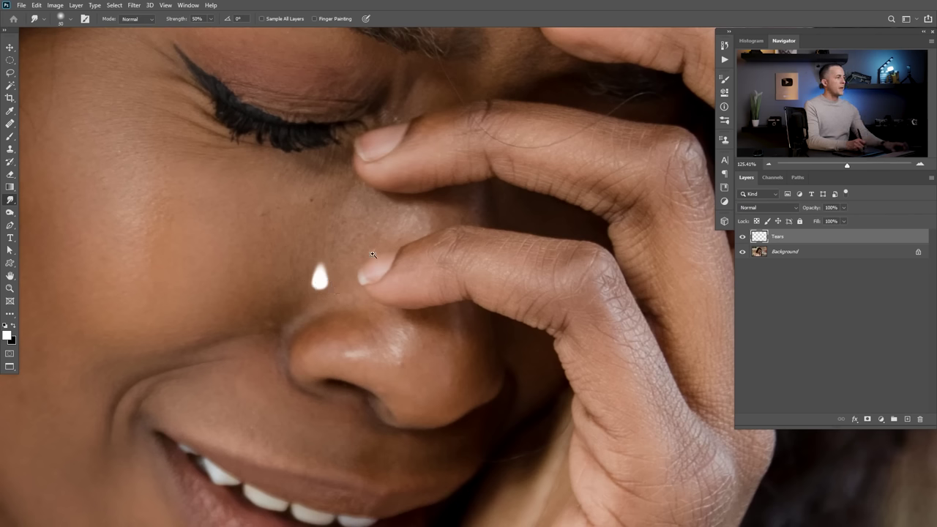
{"action": "key", "text": "ctrl+0"}
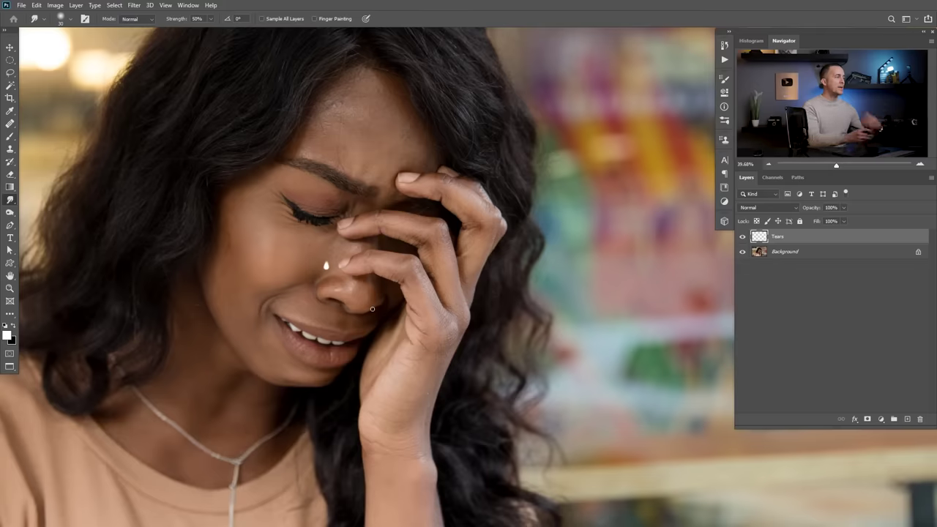
{"action": "left_click_drag", "start_coordinate": [323, 262], "coordinate": [399, 274]}
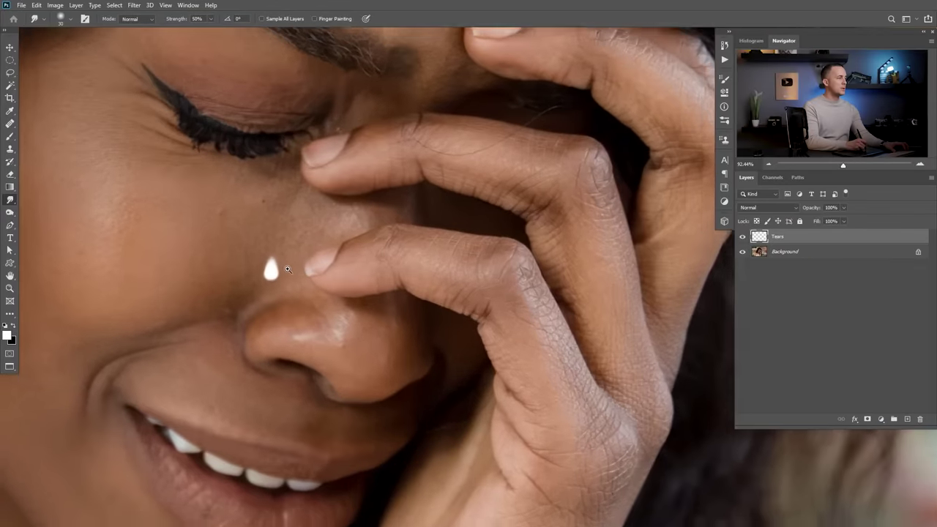
In the Tears layer style, set Fill Opacity to 0% and enable Drop Shadow.
{"action": "double_click", "coordinate": [836, 237]}
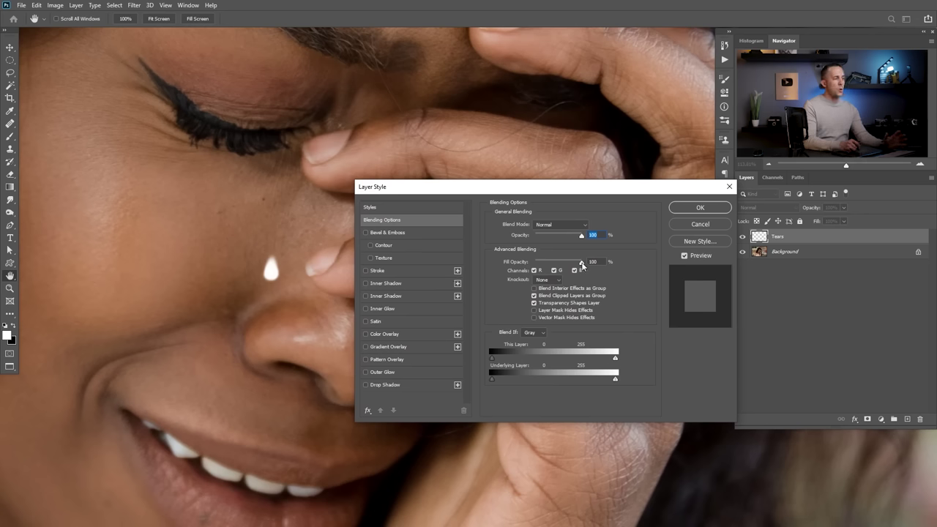
{"action": "left_click_drag", "start_coordinate": [582, 267], "coordinate": [514, 266]}
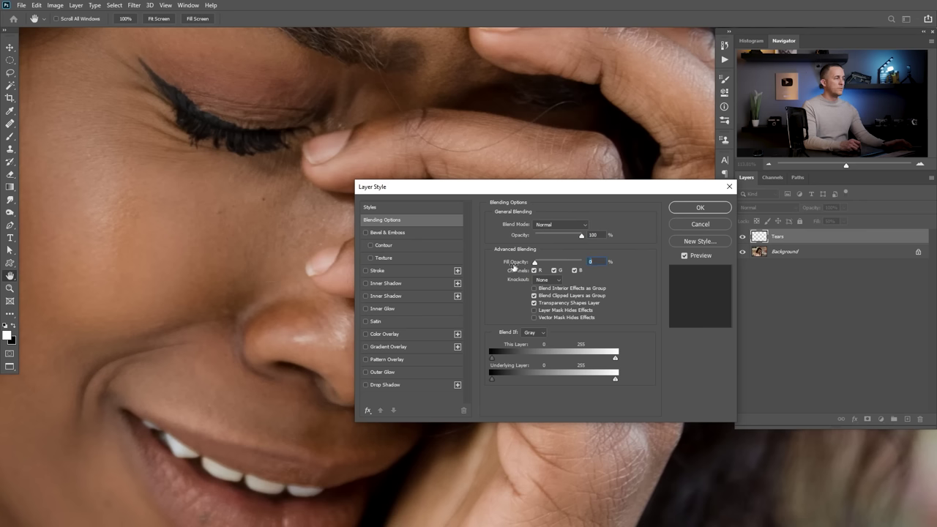
{"action": "left_click", "coordinate": [367, 385]}
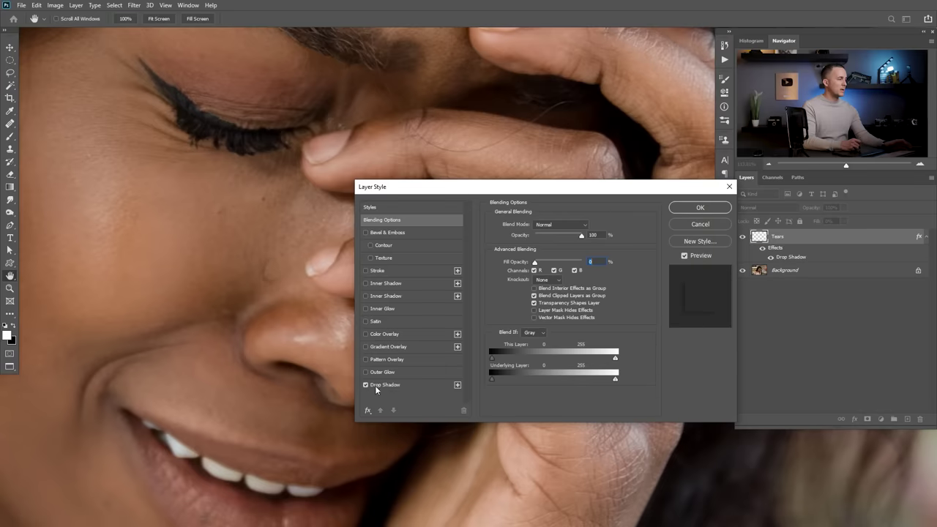
Raise the tear's drop shadow opacity to 74%.
{"action": "left_click", "coordinate": [382, 384]}
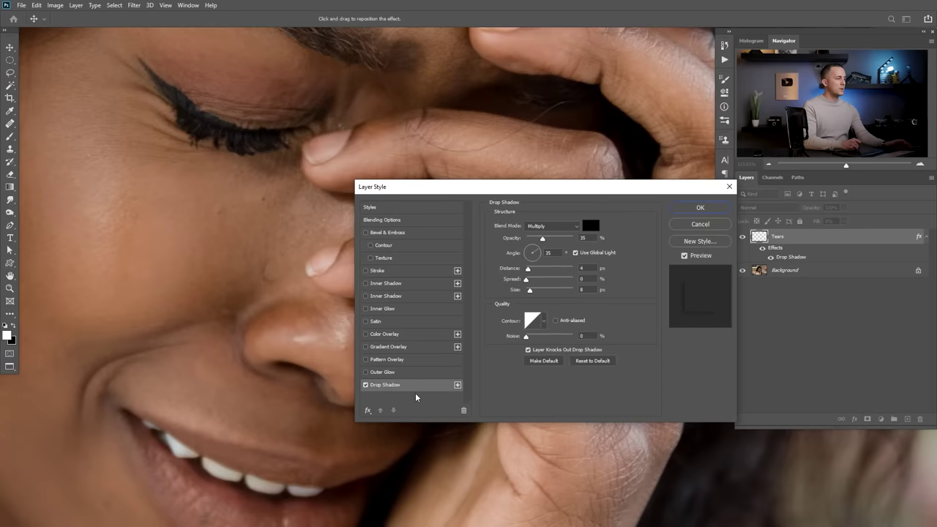
{"action": "left_click_drag", "start_coordinate": [543, 240], "coordinate": [562, 241]}
{"action": "left_click_drag", "start_coordinate": [556, 187], "coordinate": [574, 211]}
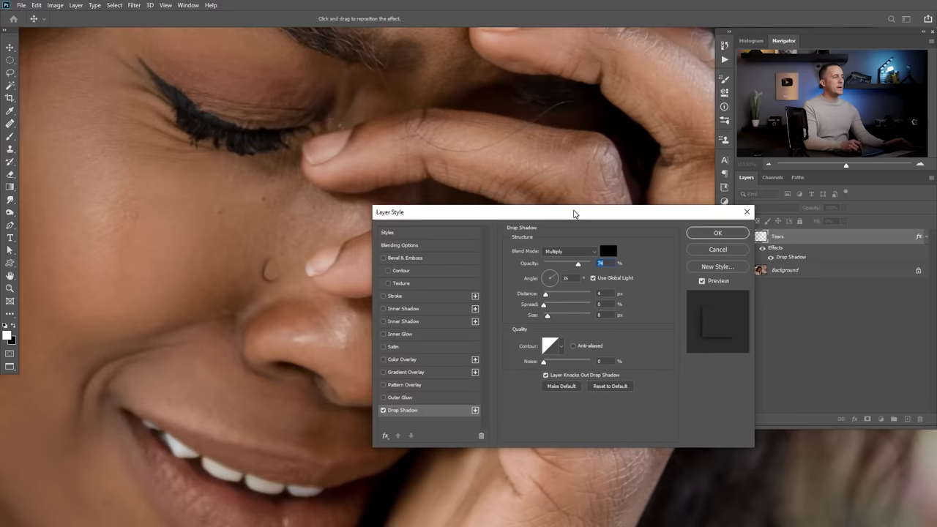
Rotate the drop shadow angle to 131° and zoom in to inspect the teardrop.
{"action": "left_click_drag", "start_coordinate": [554, 273], "coordinate": [549, 268]}
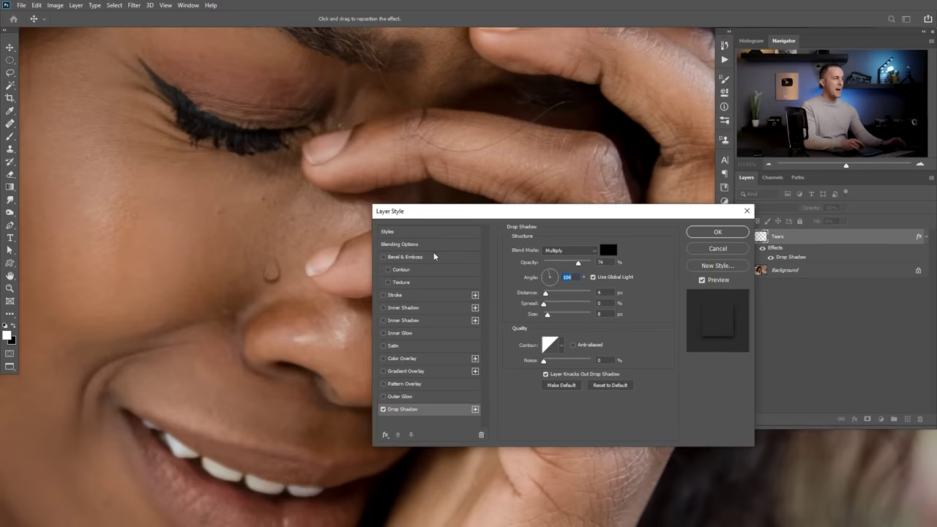
{"action": "left_click_drag", "start_coordinate": [460, 215], "coordinate": [490, 266]}
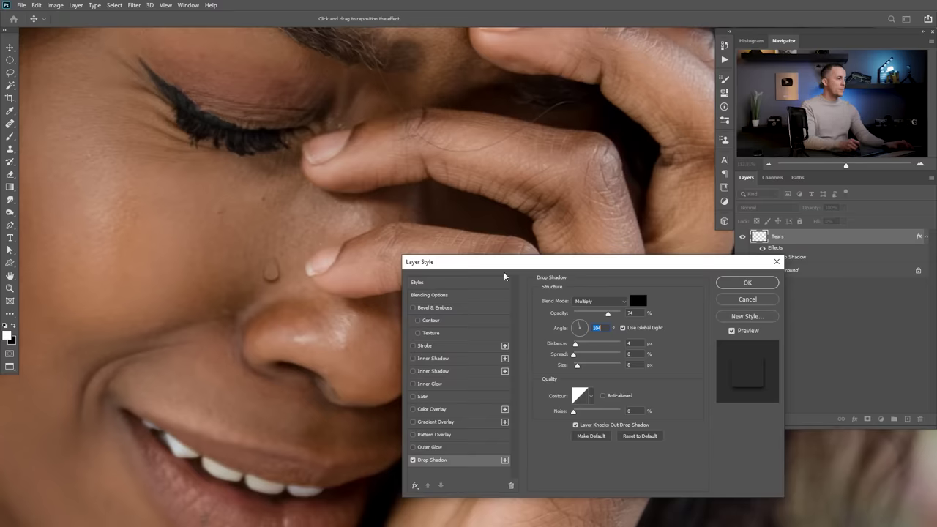
{"action": "left_click", "coordinate": [576, 325]}
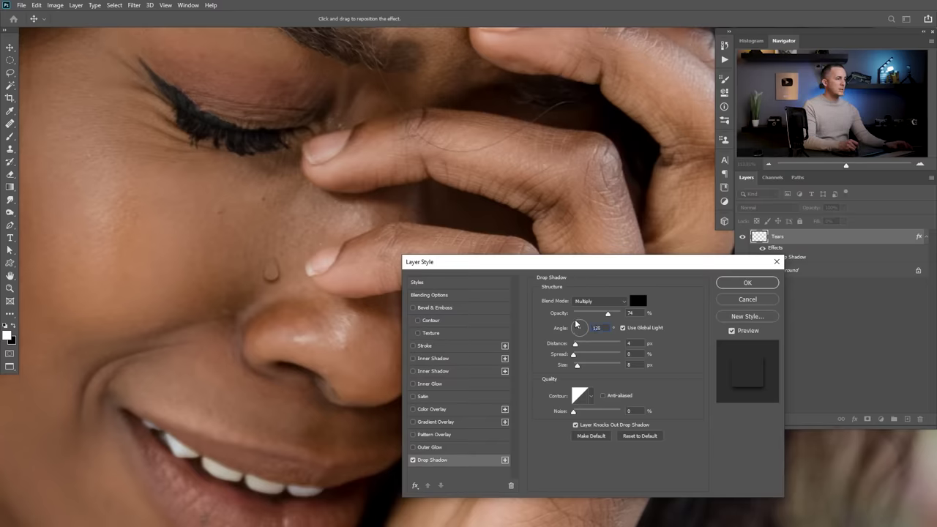
{"action": "left_click", "coordinate": [576, 323]}
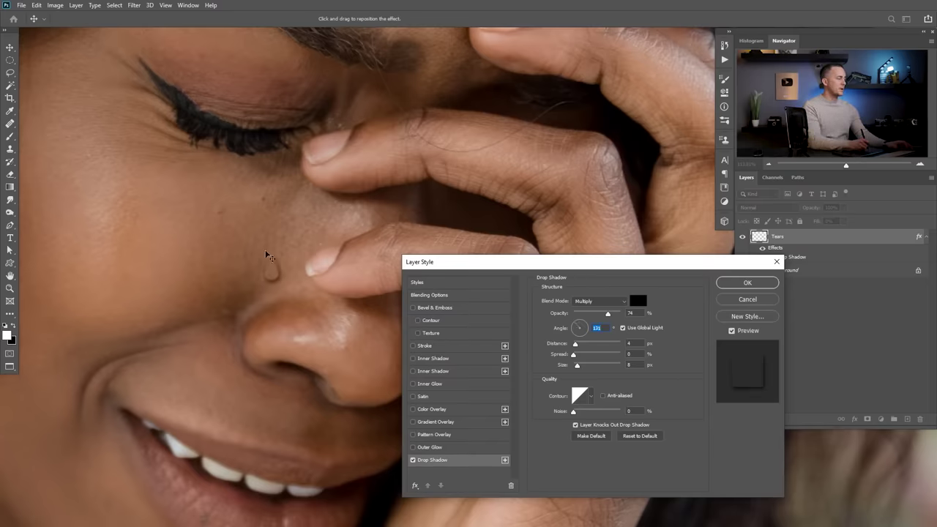
{"action": "left_click", "coordinate": [262, 268], "text": "ctrl"}
{"action": "left_click_drag", "start_coordinate": [301, 275], "coordinate": [254, 278]}
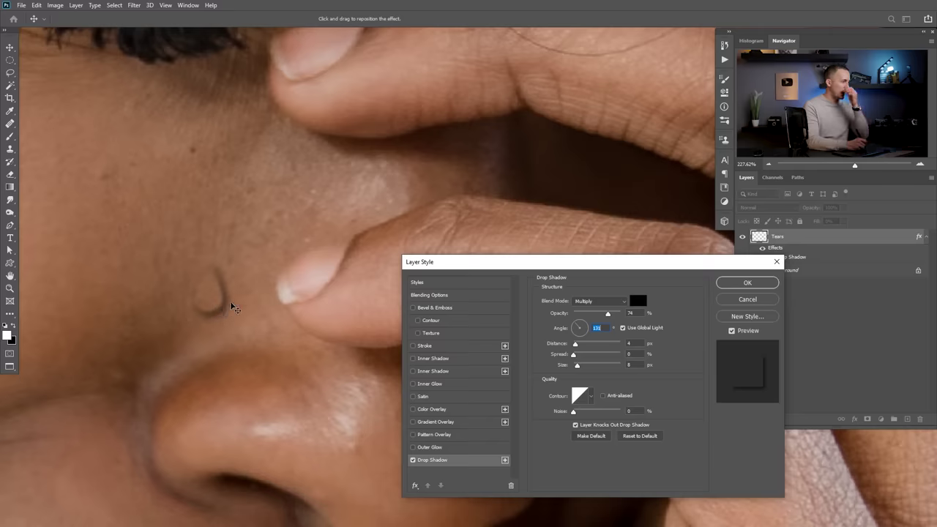
Set the drop shadow colour to a darker brown sampled from the cheek's skin tone.
{"action": "left_click", "coordinate": [638, 301]}
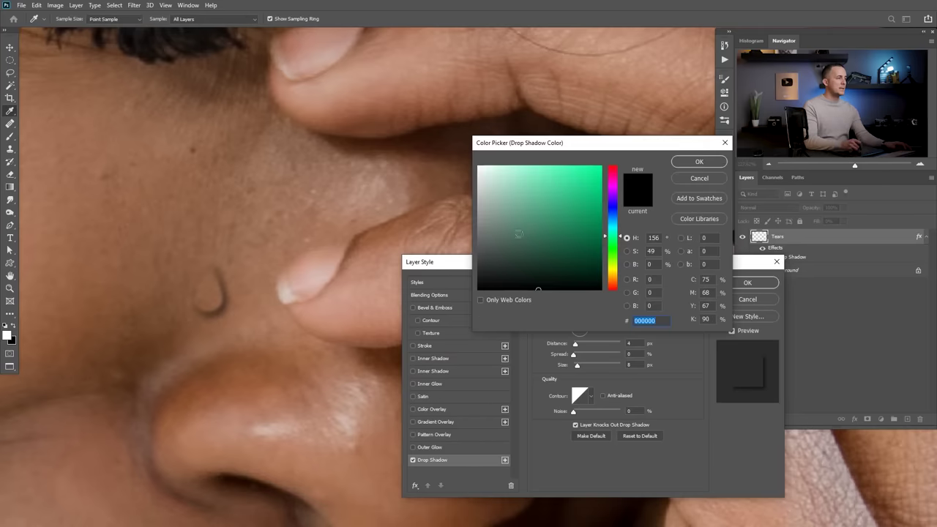
{"action": "left_click", "coordinate": [220, 377]}
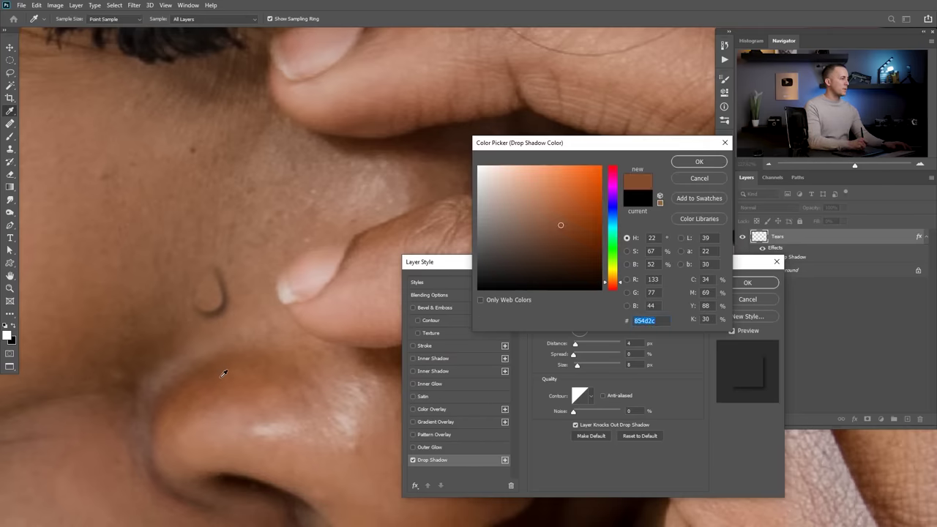
{"action": "left_click_drag", "start_coordinate": [550, 230], "coordinate": [560, 235]}
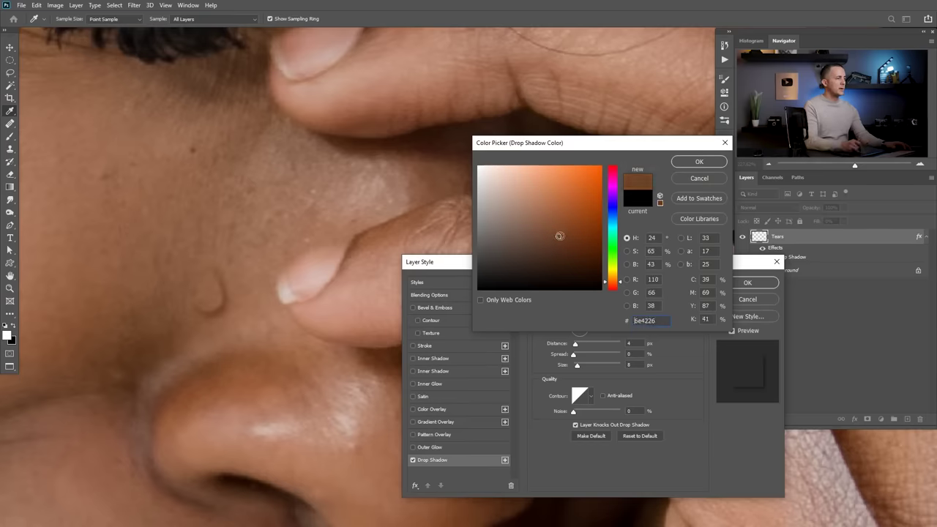
{"action": "left_click", "coordinate": [699, 162]}
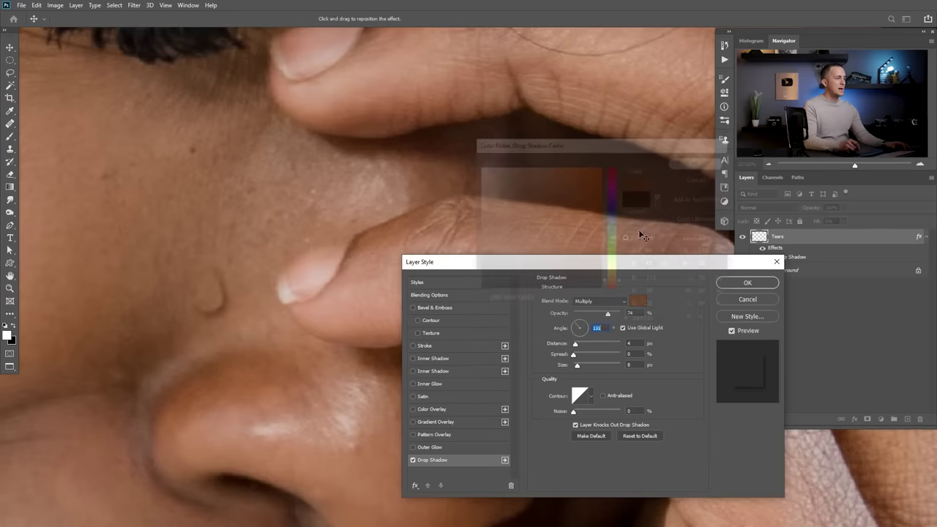
Set the drop shadow to 90% opacity, Multiply blend mode and 5 px size.
{"action": "left_click", "coordinate": [616, 311]}
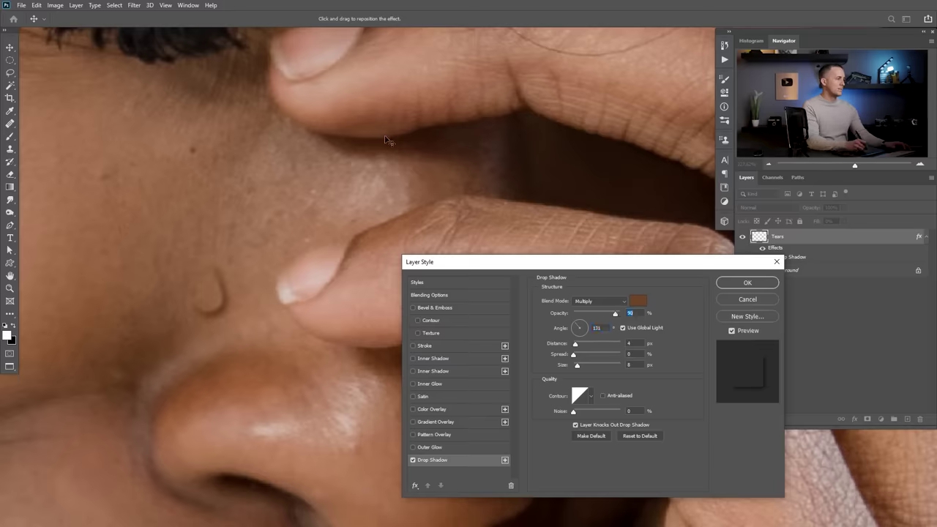
{"action": "left_click", "coordinate": [599, 300]}
{"action": "left_click", "coordinate": [593, 301]}
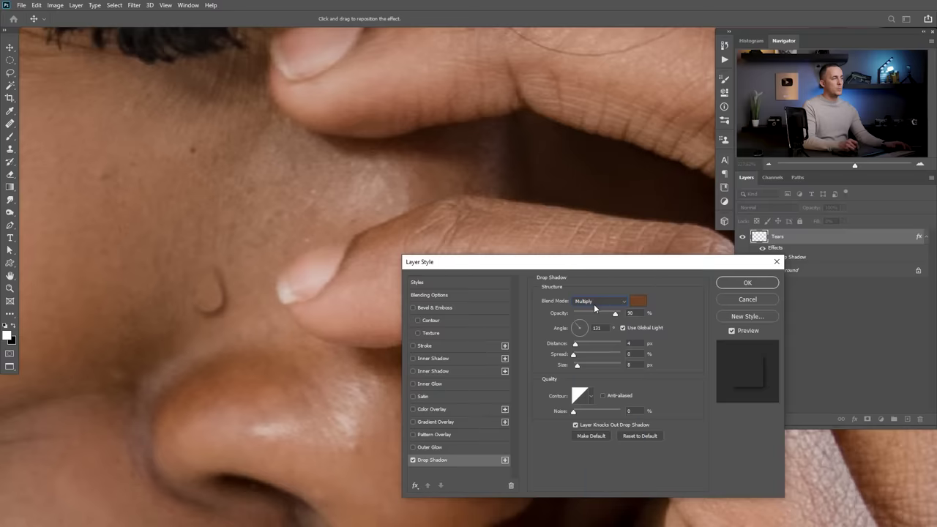
{"action": "left_click", "coordinate": [590, 302]}
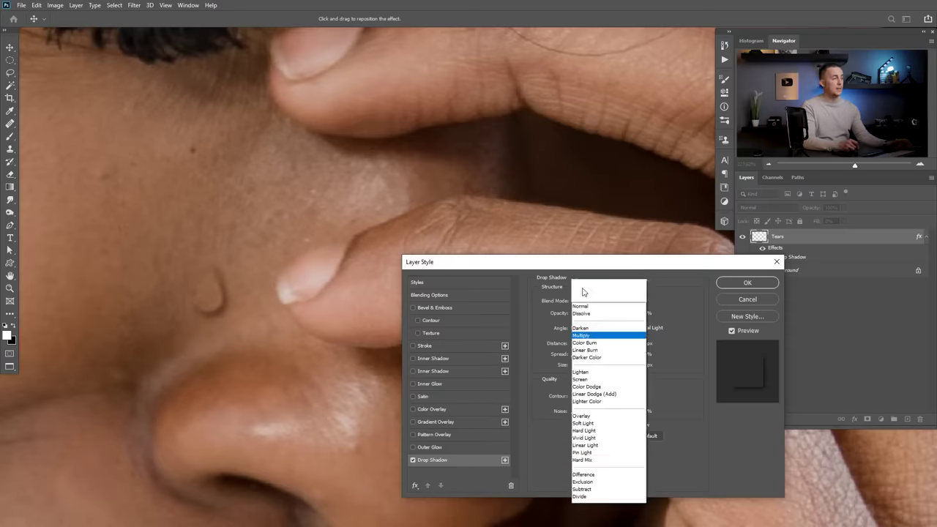
{"action": "left_click", "coordinate": [587, 275]}
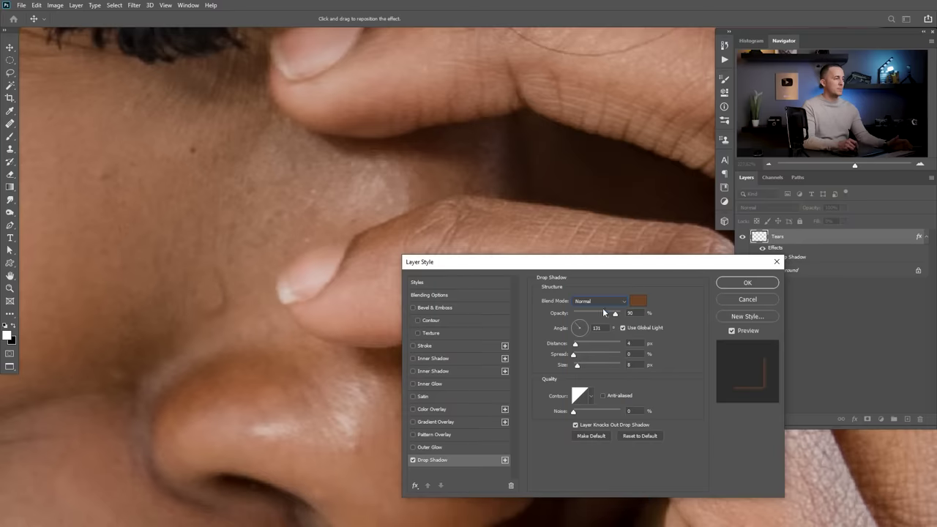
{"action": "left_click", "coordinate": [575, 302]}
{"action": "left_click", "coordinate": [586, 306]}
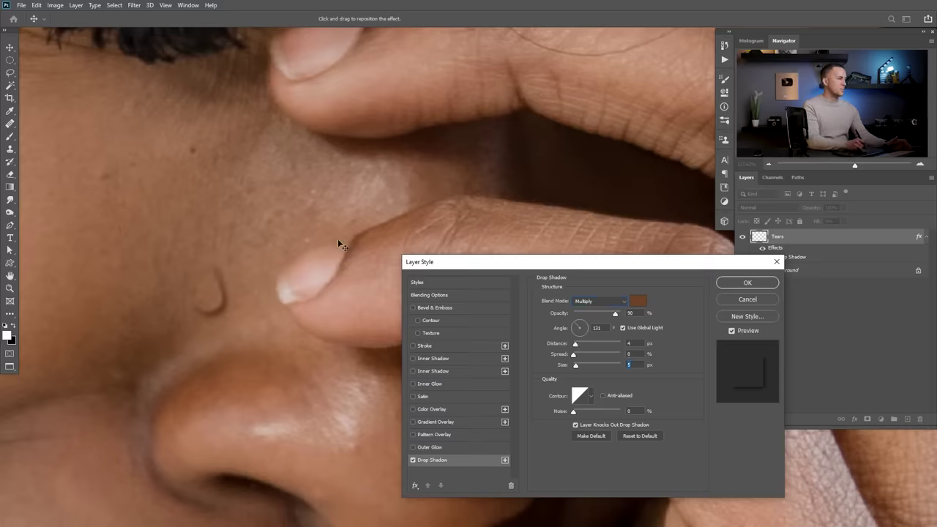
{"action": "scroll", "coordinate": [271, 249], "scroll_direction": "down", "scroll_amount": 3}
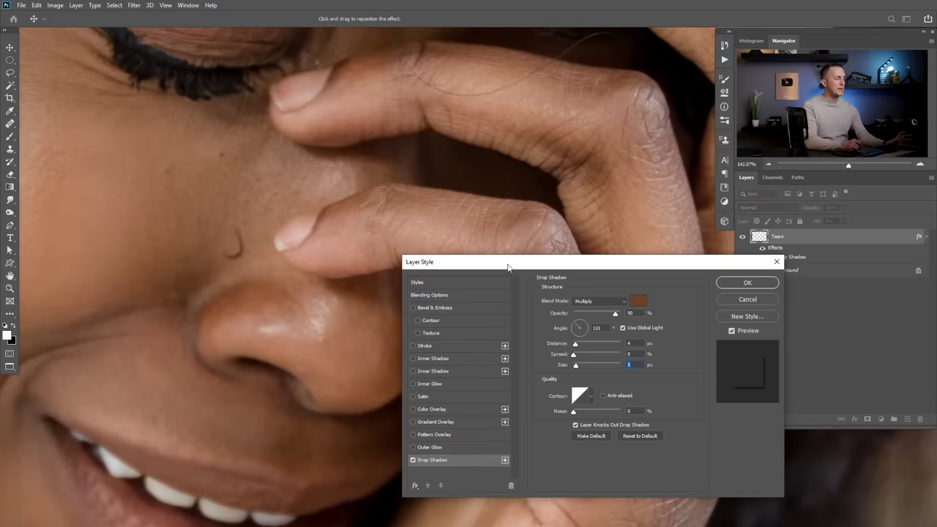
{"action": "left_click_drag", "start_coordinate": [507, 265], "coordinate": [461, 215]}
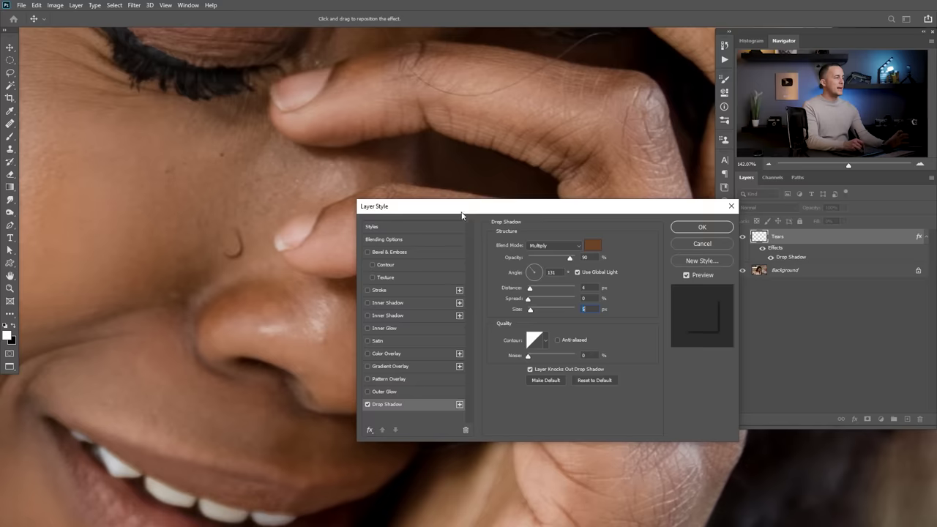
Enable Bevel & Emboss on the tear with Highlight Opacity 60% and Shadow Opacity 0%.
{"action": "left_click", "coordinate": [368, 251]}
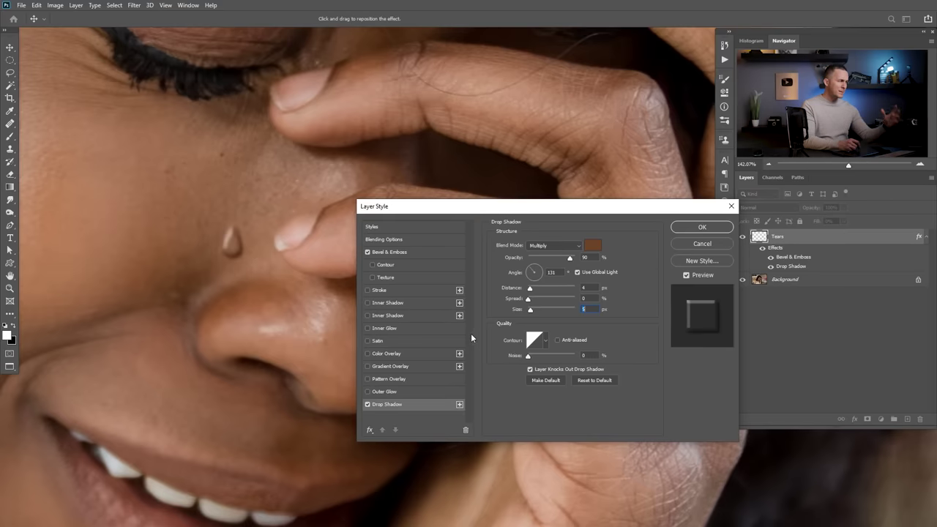
{"action": "left_click", "coordinate": [420, 253]}
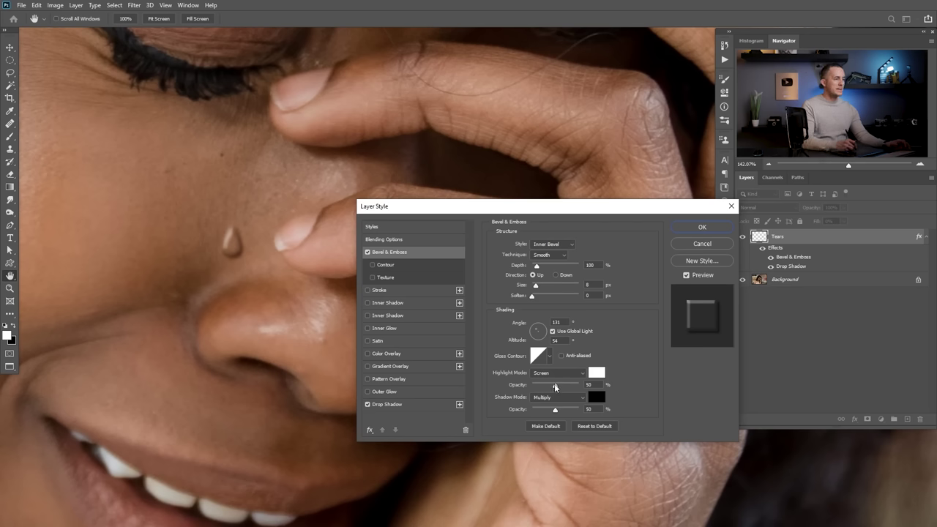
{"action": "left_click_drag", "start_coordinate": [543, 385], "coordinate": [564, 388]}
{"action": "left_click", "coordinate": [561, 411]}
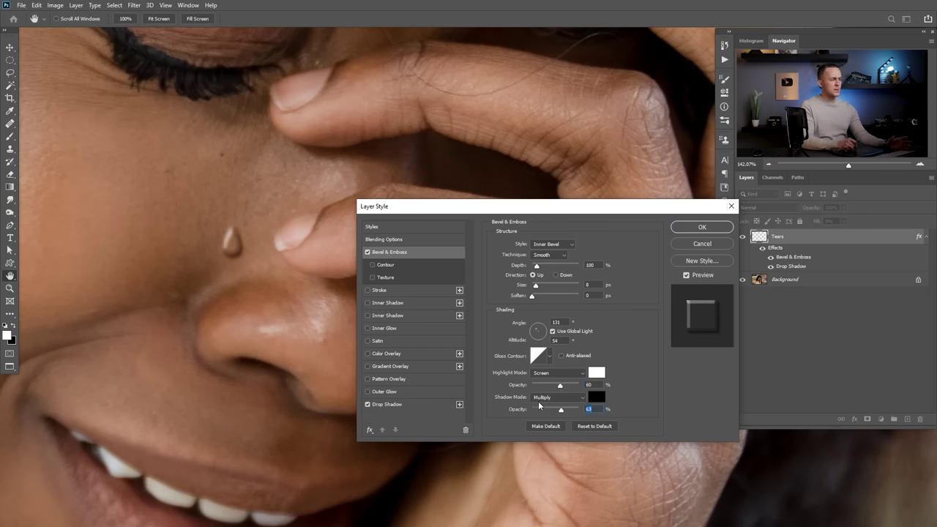
{"action": "left_click_drag", "start_coordinate": [562, 410], "coordinate": [512, 411]}
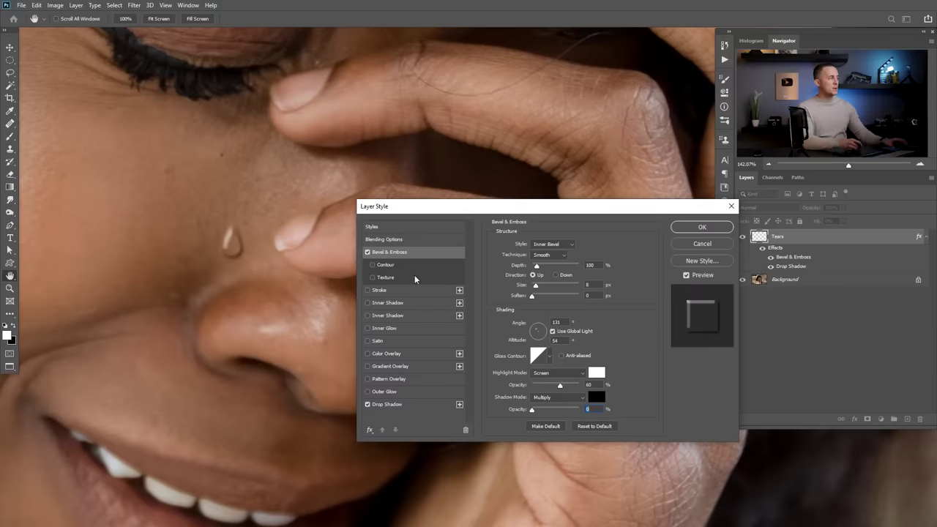
{"action": "key", "text": "ctrl+0"}
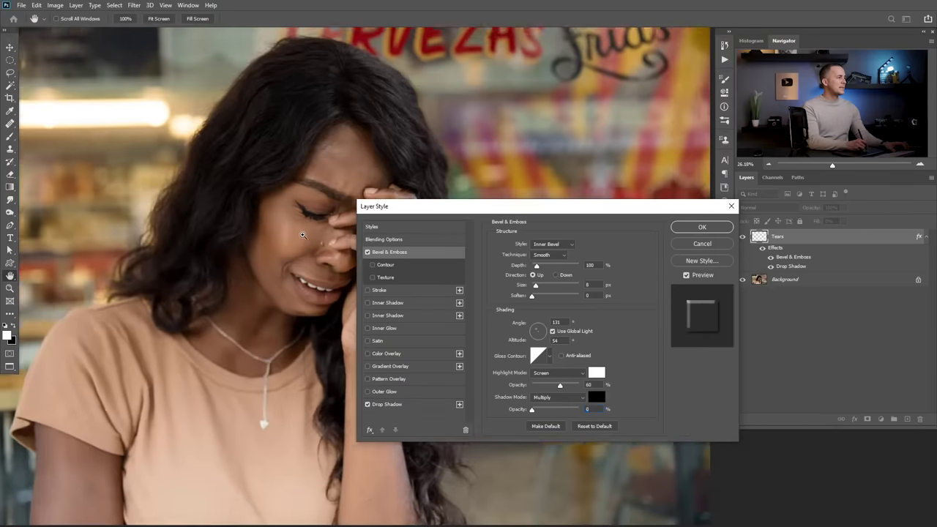
{"action": "scroll", "coordinate": [307, 234], "scroll_direction": "up", "scroll_amount": 3}
{"action": "left_click_drag", "start_coordinate": [313, 242], "coordinate": [258, 211]}
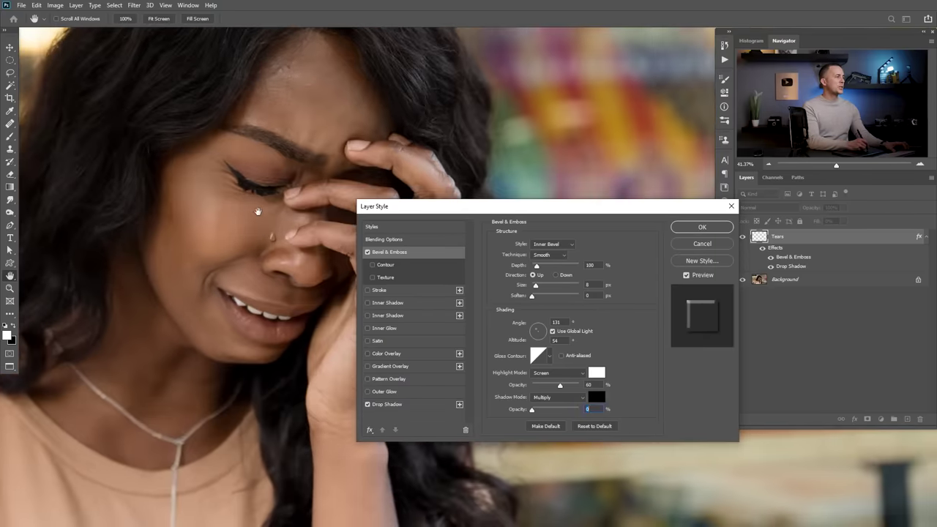
{"action": "scroll", "coordinate": [248, 232], "scroll_direction": "up", "scroll_amount": 5}
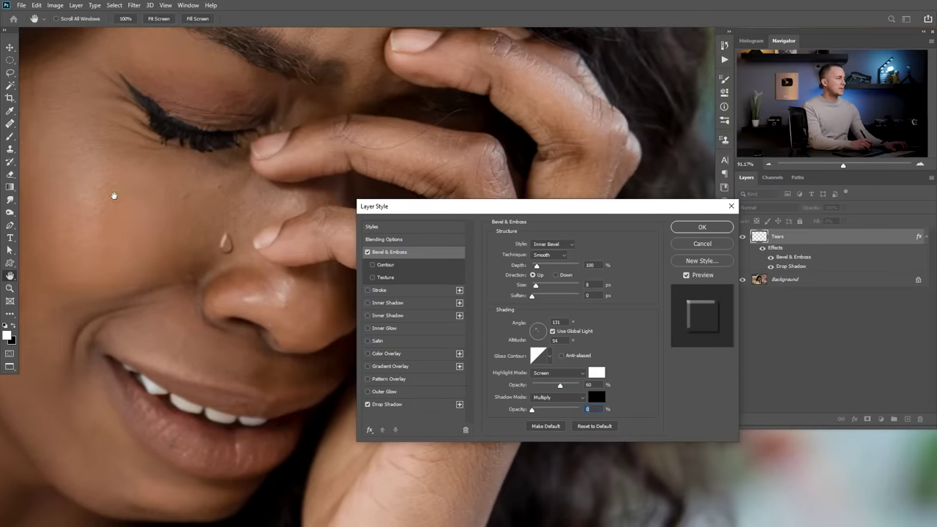
{"action": "scroll", "coordinate": [257, 229], "scroll_direction": "down", "scroll_amount": 8}
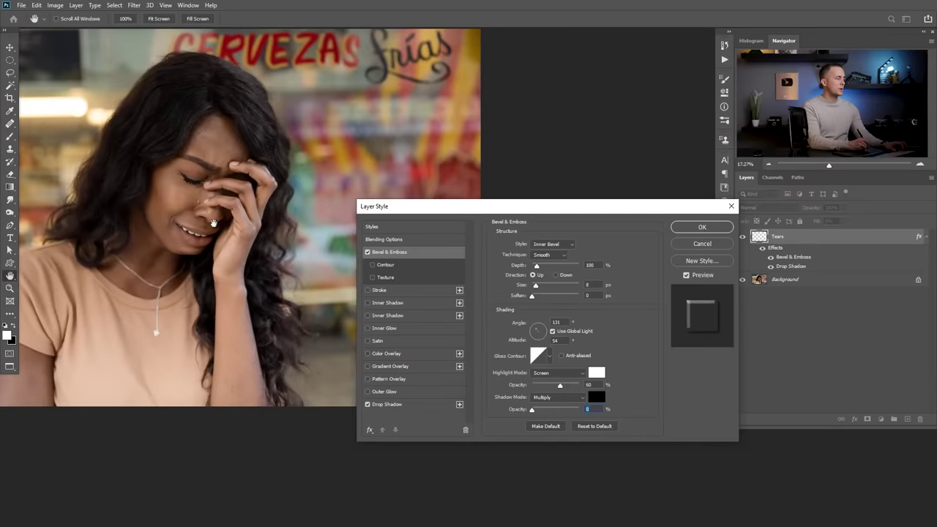
{"action": "scroll", "coordinate": [209, 213], "scroll_direction": "up", "scroll_amount": 8}
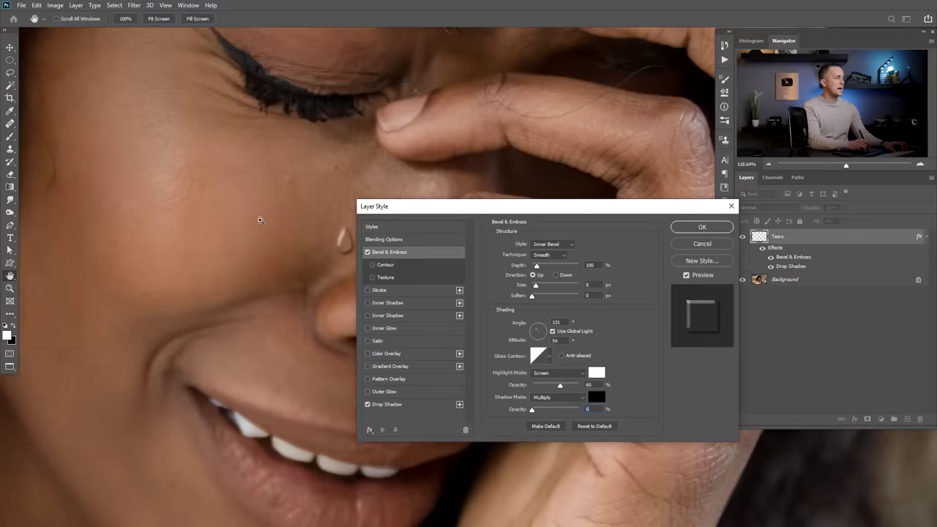
{"action": "scroll", "coordinate": [268, 231], "scroll_direction": "up", "scroll_amount": 2}
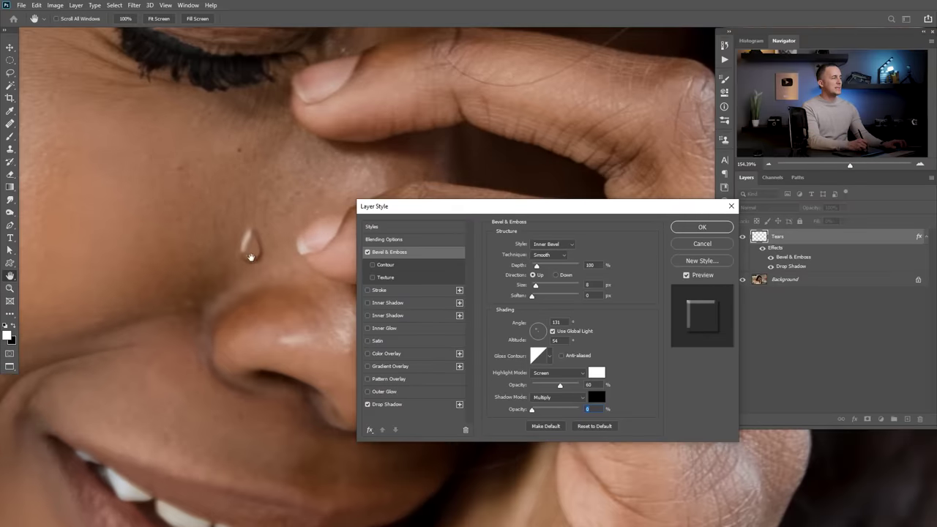
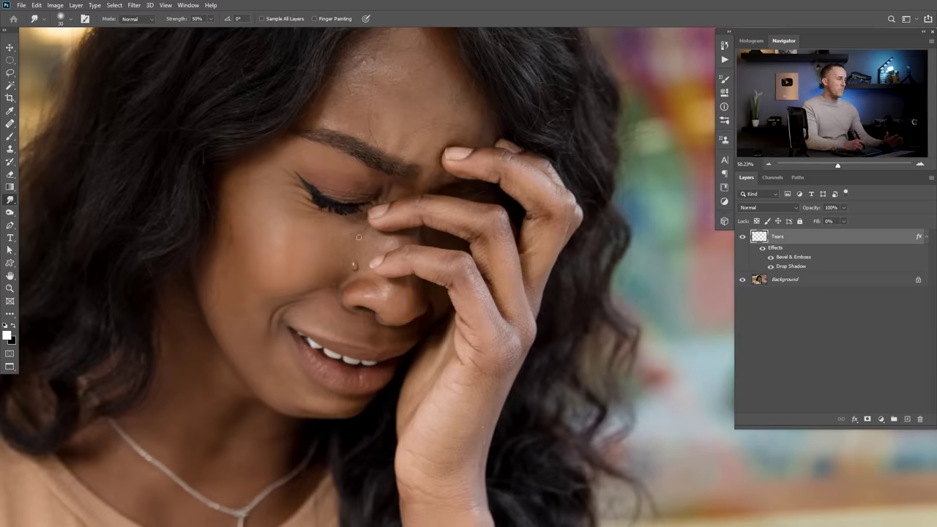
Paint a thin tear streak at 30% brush opacity from the inner eye corner to the droplet.
{"action": "scroll", "coordinate": [357, 261], "scroll_direction": "up", "scroll_amount": 3}
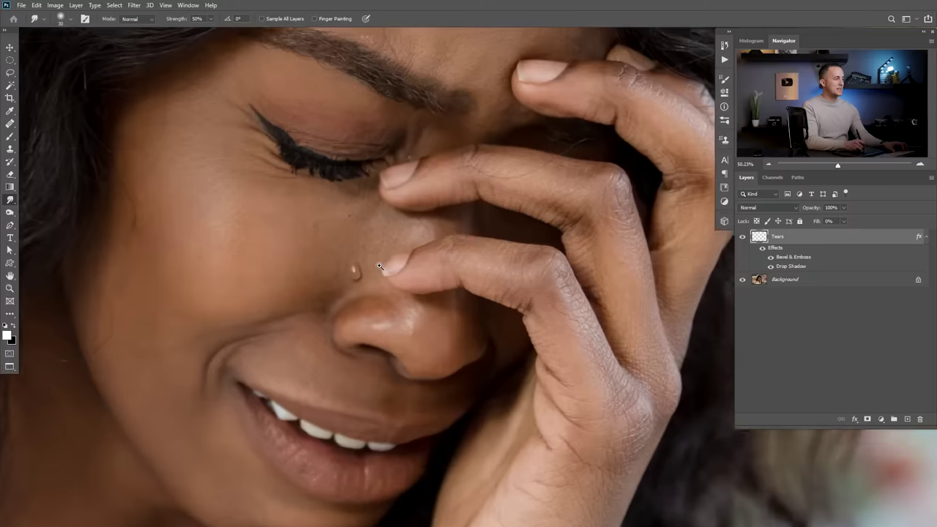
{"action": "scroll", "coordinate": [358, 261], "scroll_direction": "up", "scroll_amount": 1}
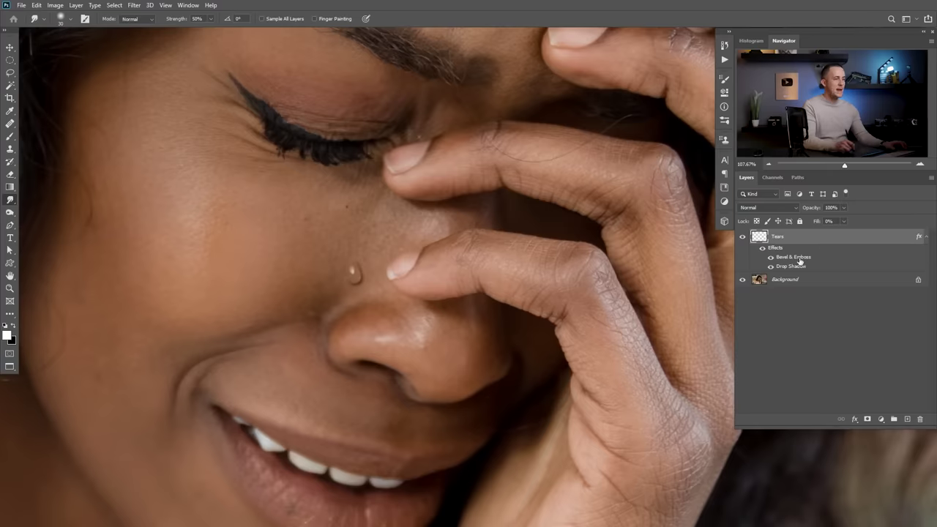
{"action": "left_click_drag", "start_coordinate": [363, 254], "coordinate": [350, 263]}
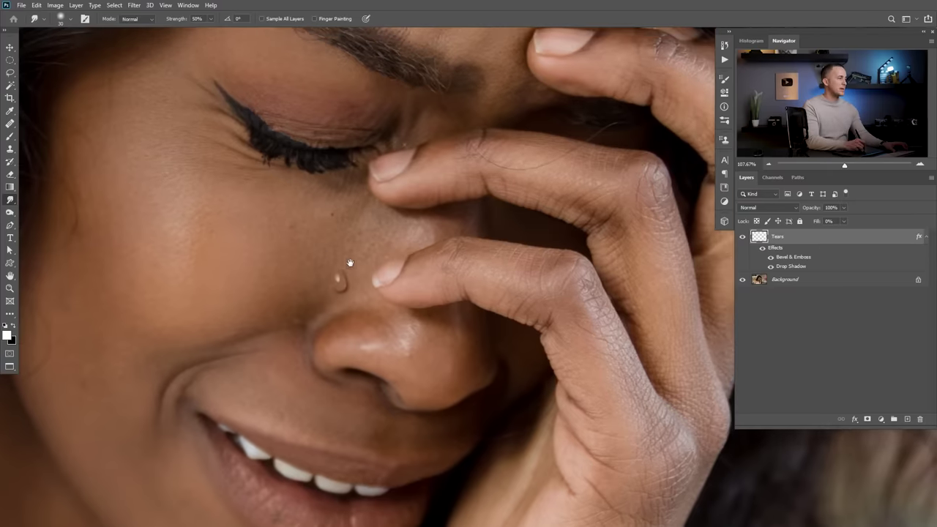
{"action": "left_click", "coordinate": [11, 137]}
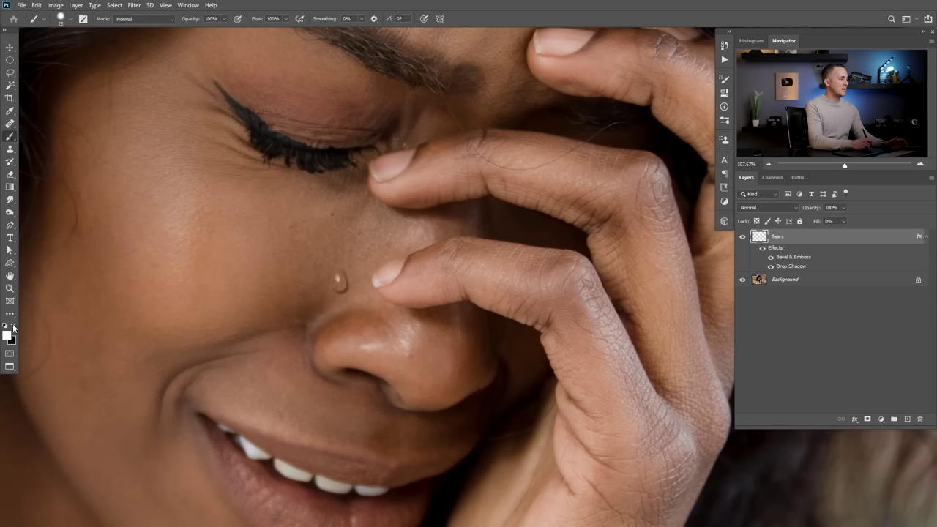
{"action": "key", "text": "1"}
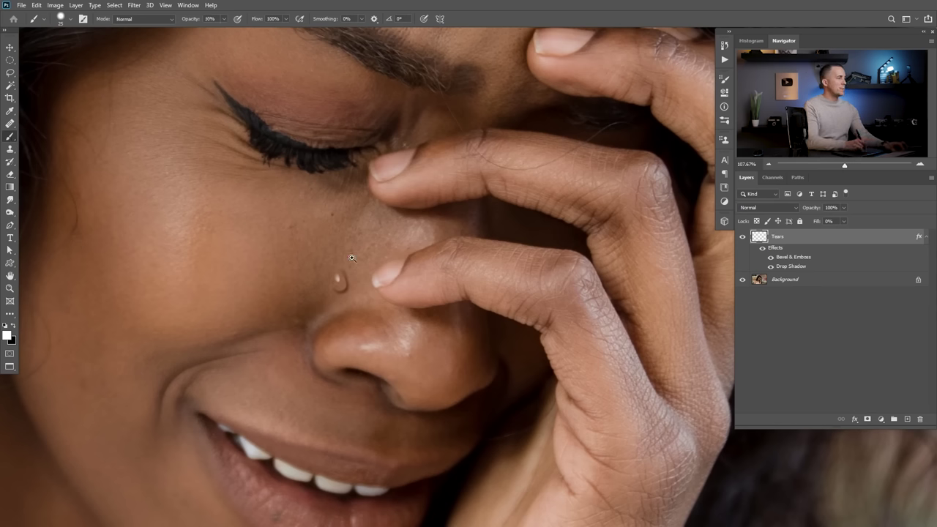
{"action": "scroll", "coordinate": [351, 257], "scroll_direction": "up", "scroll_amount": 2}
{"action": "key", "text": "3"}
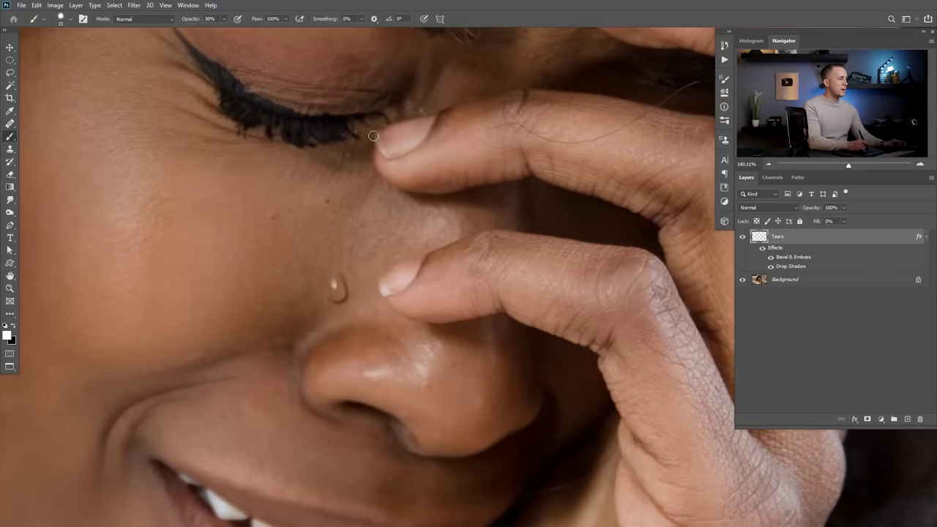
{"action": "left_click_drag", "start_coordinate": [372, 134], "coordinate": [336, 261]}
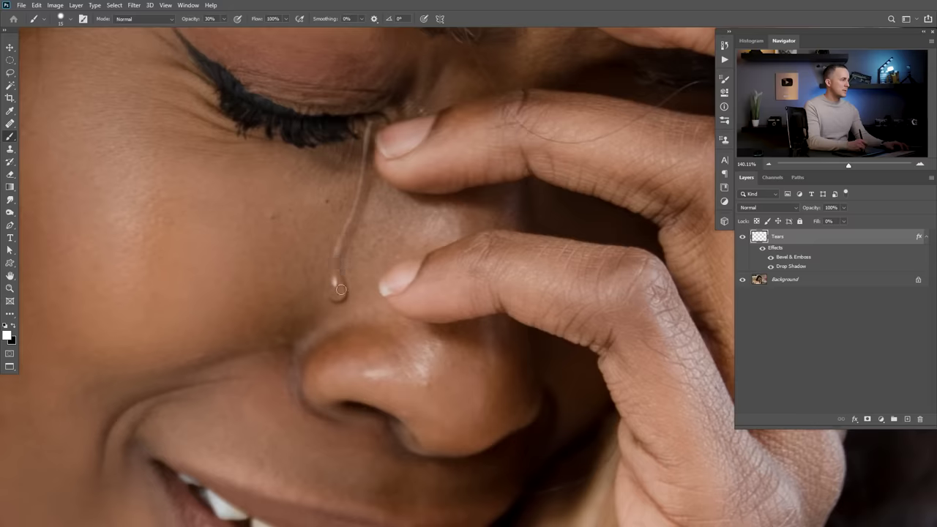
{"action": "scroll", "coordinate": [338, 345], "scroll_direction": "down", "scroll_amount": 4}
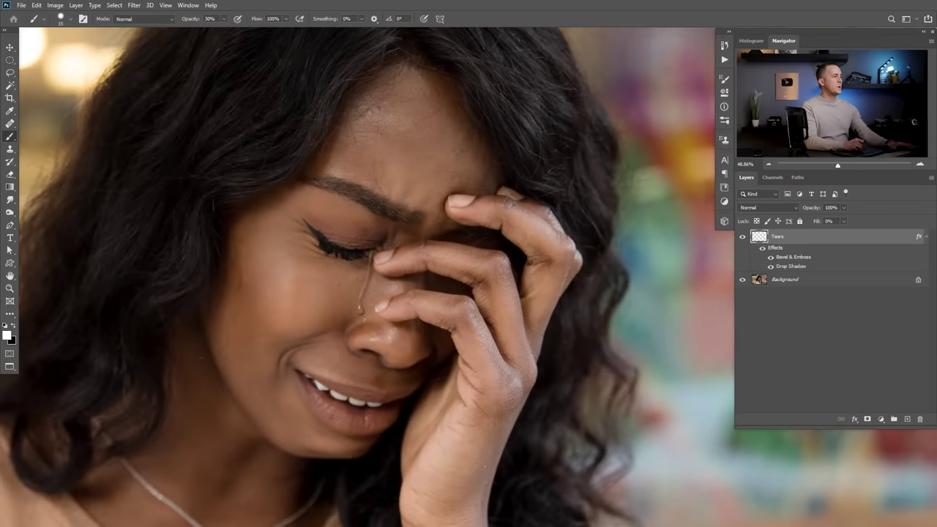
{"action": "scroll", "coordinate": [370, 251], "scroll_direction": "up", "scroll_amount": 3}
{"action": "key", "text": "e"}
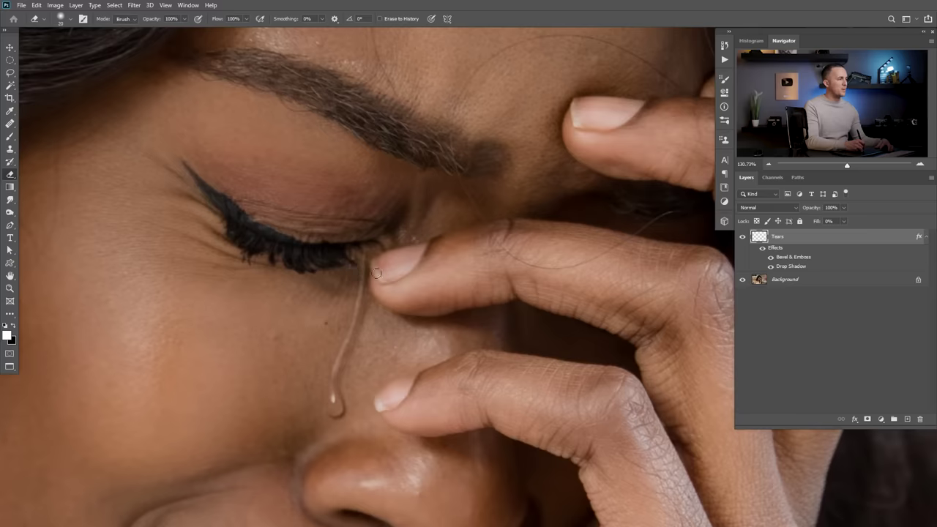
Touch up the top of the streak with Brush and Eraser, then zoom in on it.
{"action": "key", "text": "b"}
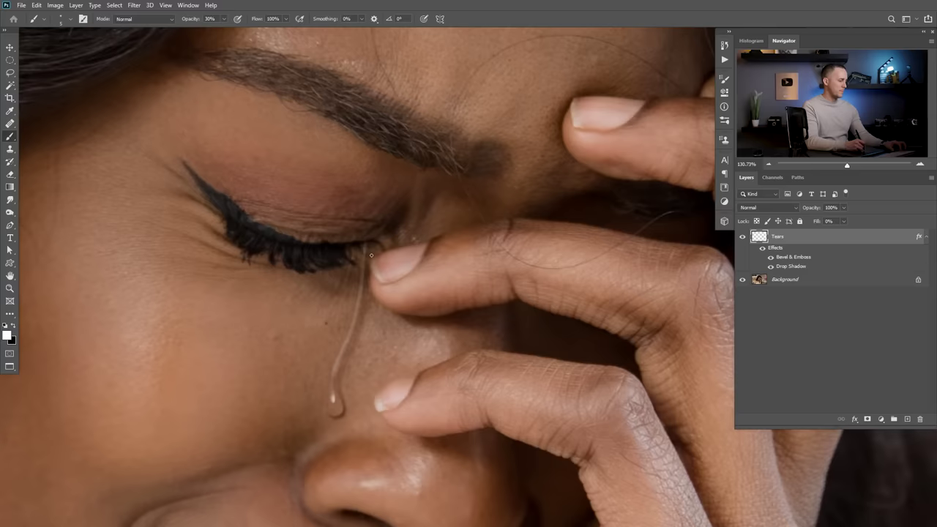
{"action": "key", "text": "e"}
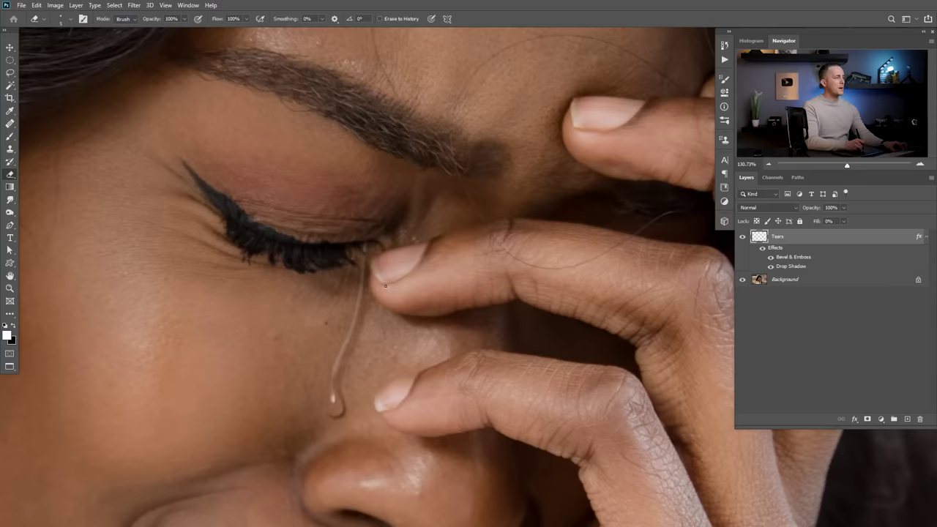
{"action": "scroll", "coordinate": [385, 285], "scroll_direction": "down", "scroll_amount": 5}
{"action": "scroll", "coordinate": [393, 301], "scroll_direction": "up", "scroll_amount": 4}
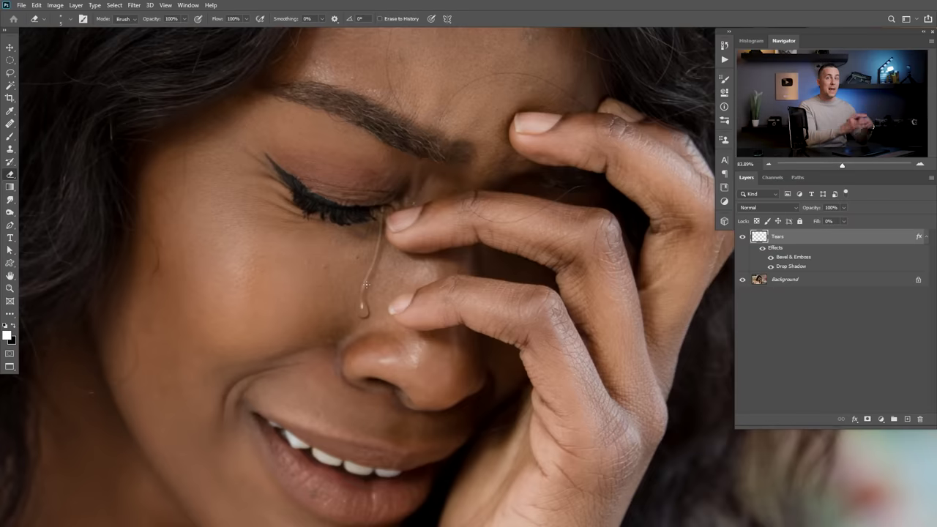
{"action": "left_click_drag", "start_coordinate": [350, 276], "coordinate": [389, 303]}
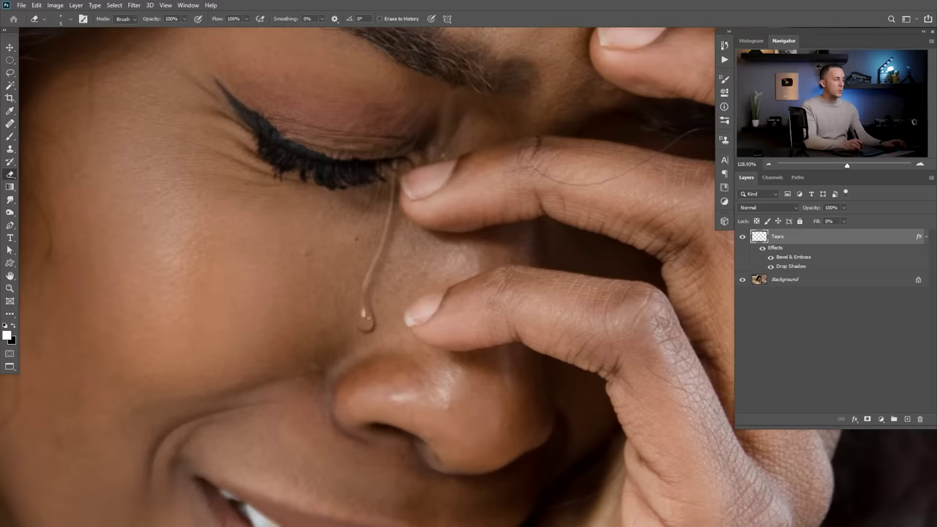
Add a new layer named Highlights above Tears and set its blend mode to Screen.
{"action": "left_click", "coordinate": [907, 419]}
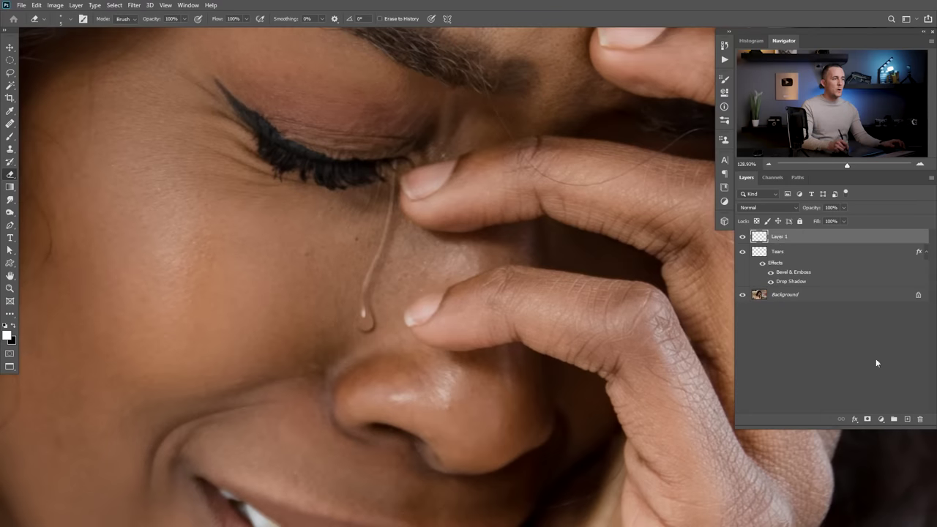
{"action": "double_click", "coordinate": [778, 238]}
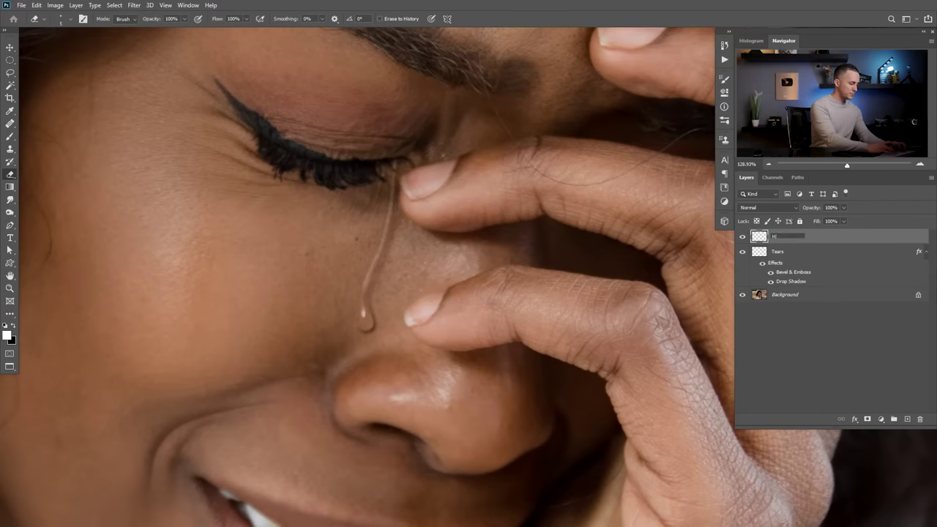
{"action": "type", "text": "Highlights"}
{"action": "key", "text": "Return"}
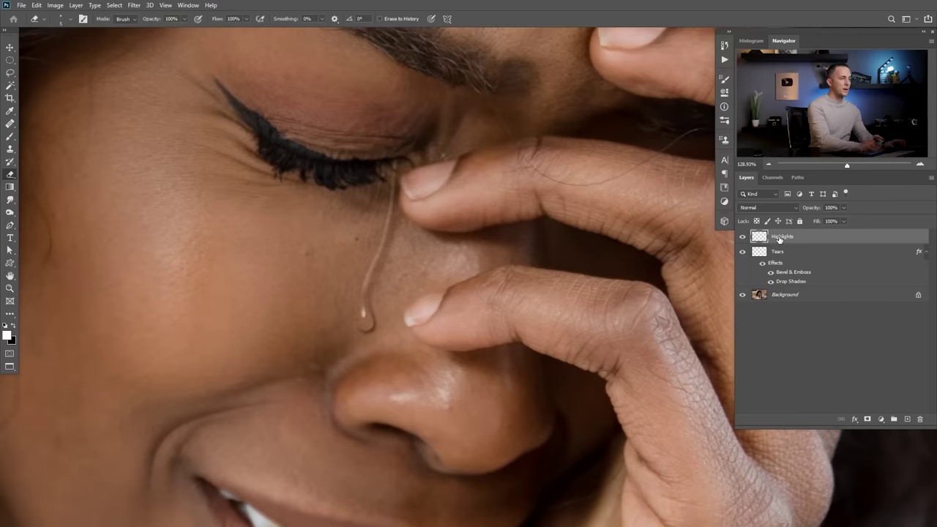
{"action": "key", "text": "b"}
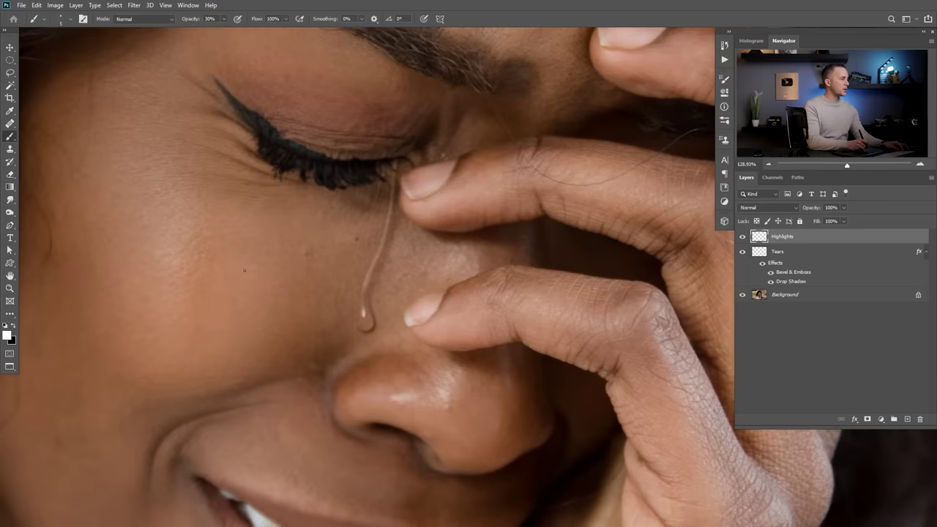
{"action": "left_click", "coordinate": [241, 272], "text": "alt"}
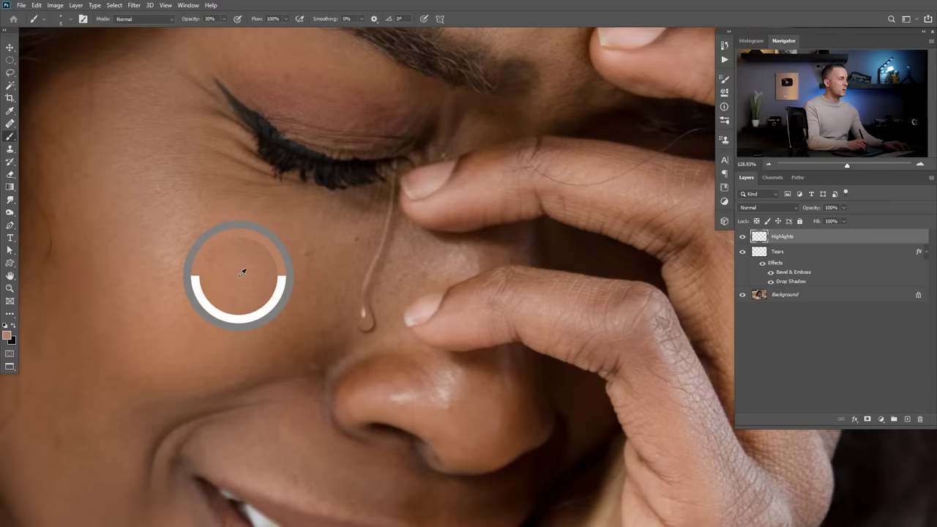
{"action": "left_click", "coordinate": [778, 208]}
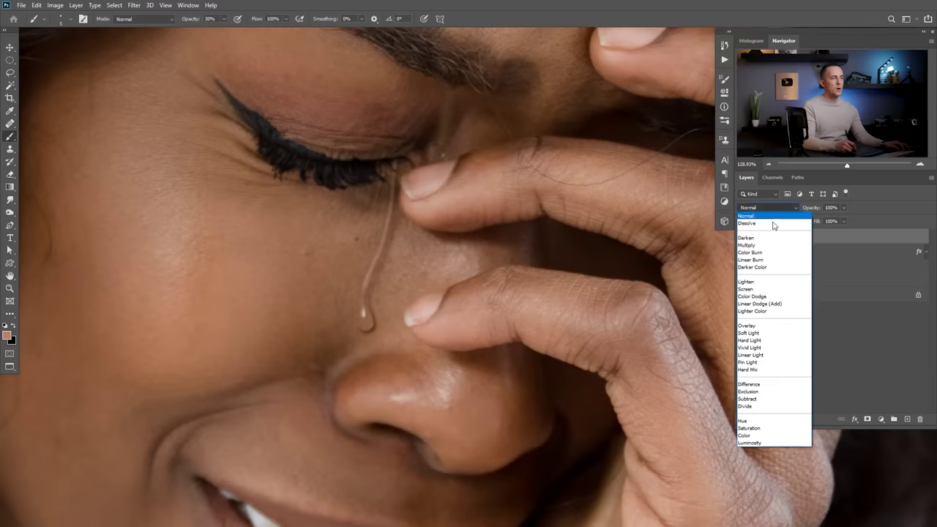
{"action": "left_click", "coordinate": [761, 292]}
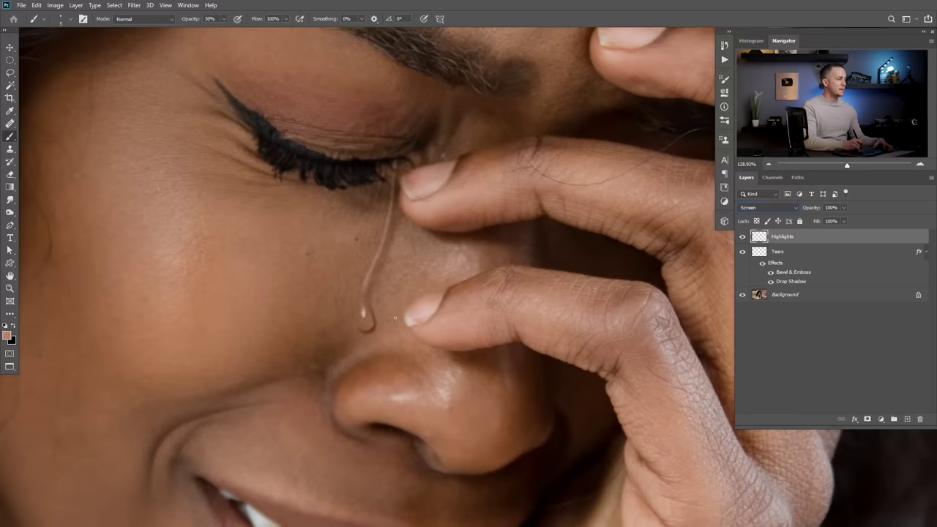
Make the brush larger and soft, with 0% hardness and 10% opacity.
{"action": "key", "text": "bracketright"}
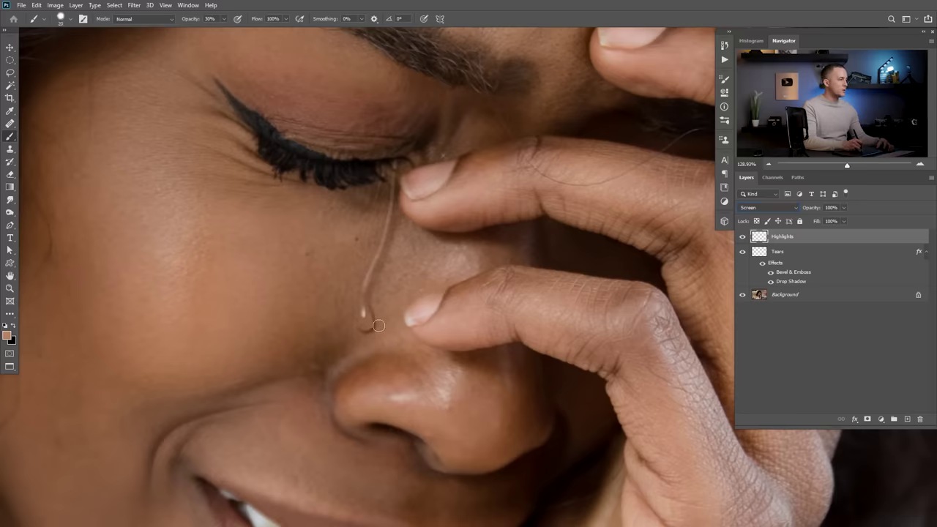
{"action": "key", "text": "1"}
{"action": "right_click", "coordinate": [371, 326]}
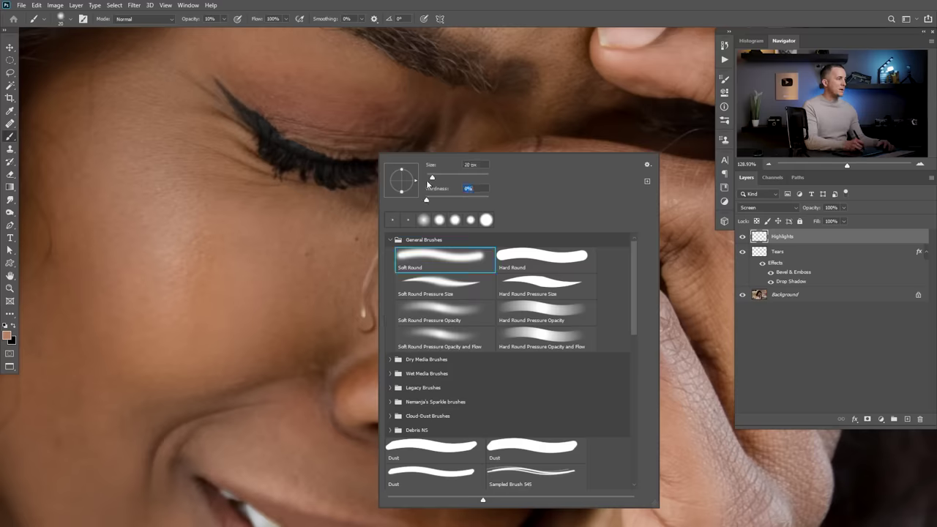
{"action": "key", "text": "Return"}
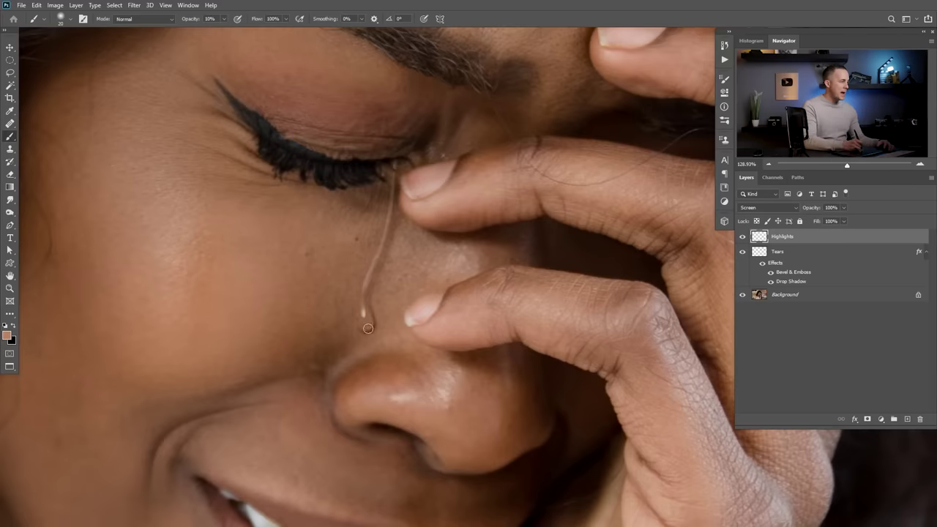
{"action": "scroll", "coordinate": [364, 362], "scroll_direction": "up", "scroll_amount": 5}
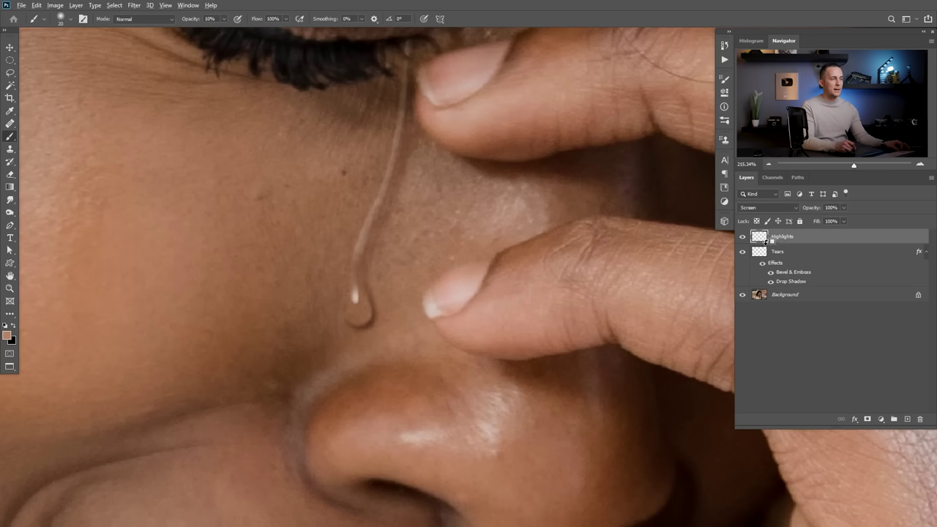
Try clipping Highlights to Tears and painting a white highlight on the drop, then undo both.
{"action": "left_click", "coordinate": [765, 243], "text": "alt"}
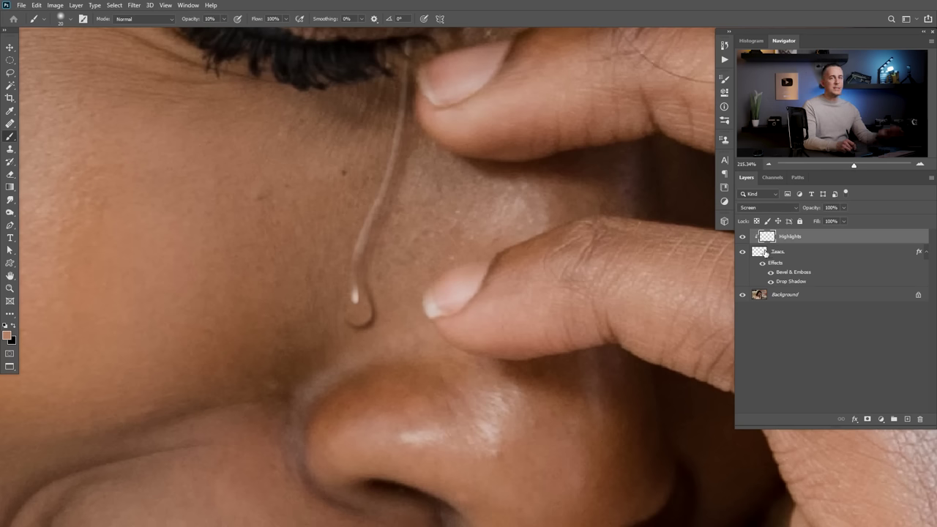
{"action": "left_click_drag", "start_coordinate": [356, 301], "coordinate": [355, 292]}
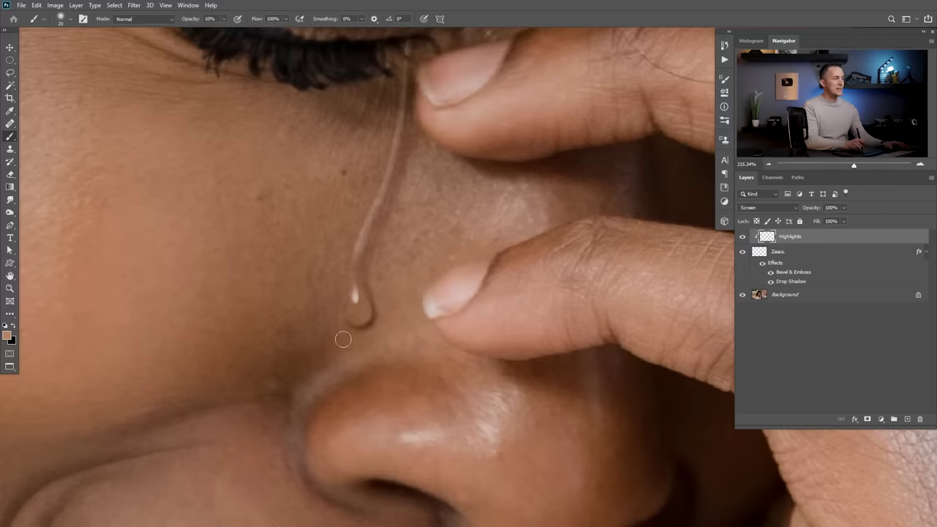
{"action": "key", "text": "ctrl+alt+g"}
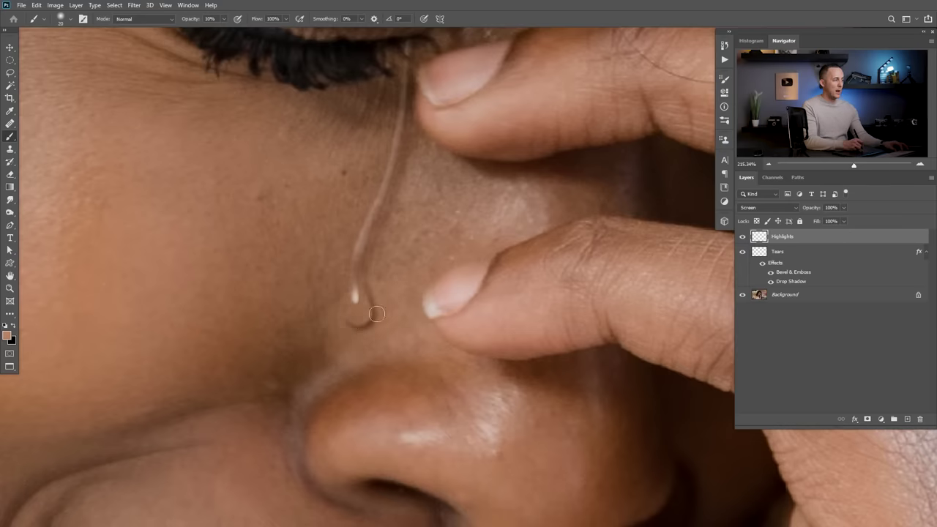
{"action": "key", "text": "ctrl+z"}
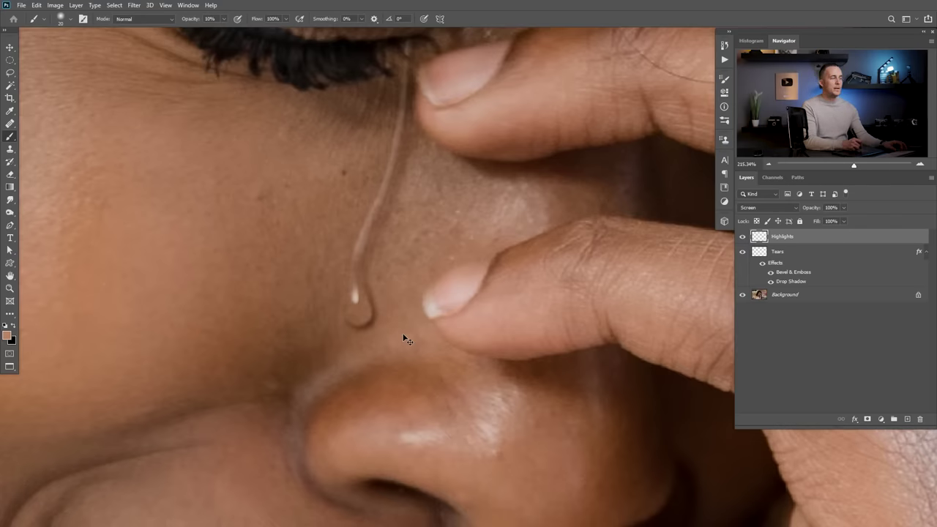
Mask the Highlights layer to the tear's shape and check the mask on its own.
{"action": "left_click", "coordinate": [761, 252], "text": "ctrl"}
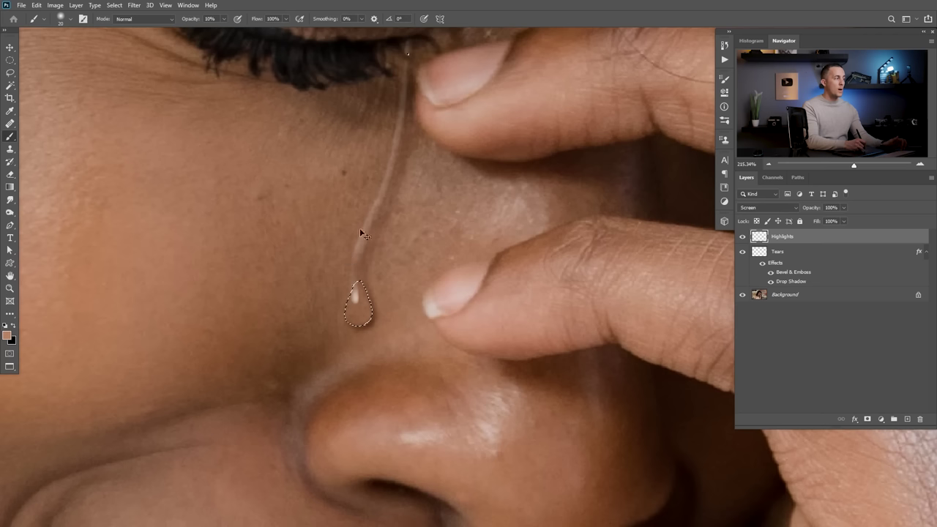
{"action": "left_click", "coordinate": [867, 419]}
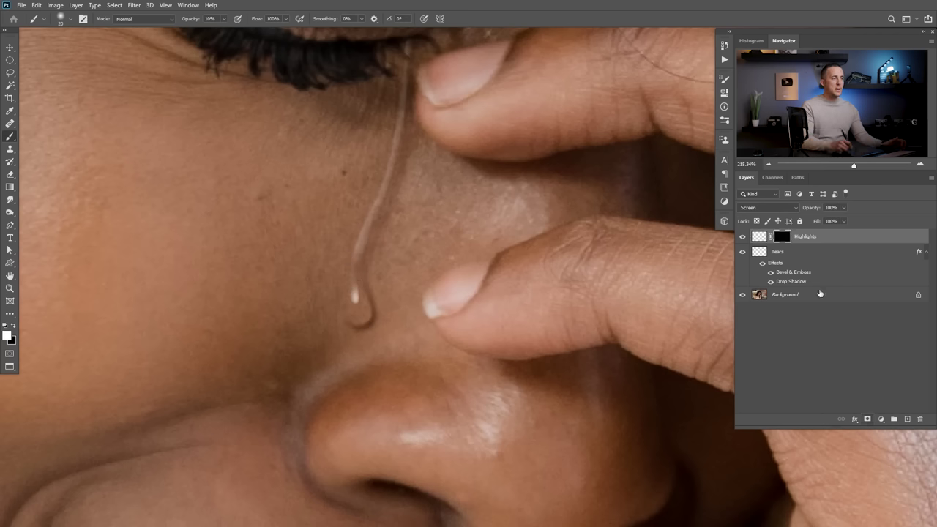
{"action": "left_click", "coordinate": [781, 240], "text": "alt"}
{"action": "left_click", "coordinate": [781, 238], "text": "alt"}
{"action": "left_click", "coordinate": [759, 235]}
Paint a soft highlight near the top of the tear drop on the Highlights pixels.
{"action": "left_click", "coordinate": [352, 294], "text": "alt"}
{"action": "mouse_move", "coordinate": [352, 295]}
{"action": "left_mouse_down"}
{"action": "mouse_move", "coordinate": [370, 322]}
{"action": "mouse_move", "coordinate": [359, 312]}
{"action": "left_mouse_up"}
{"action": "key", "text": "bracketleft"}
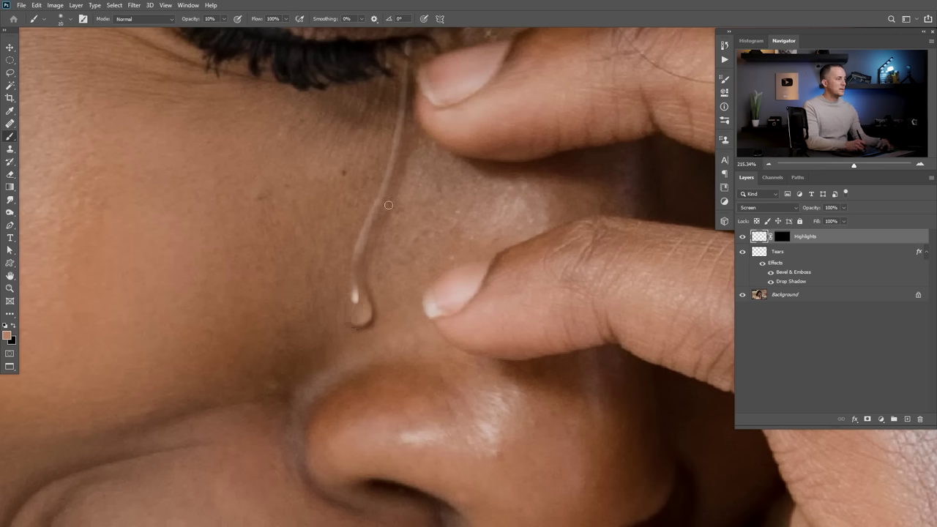
{"action": "key", "text": "bracketright"}
{"action": "key", "text": "bracketright"}
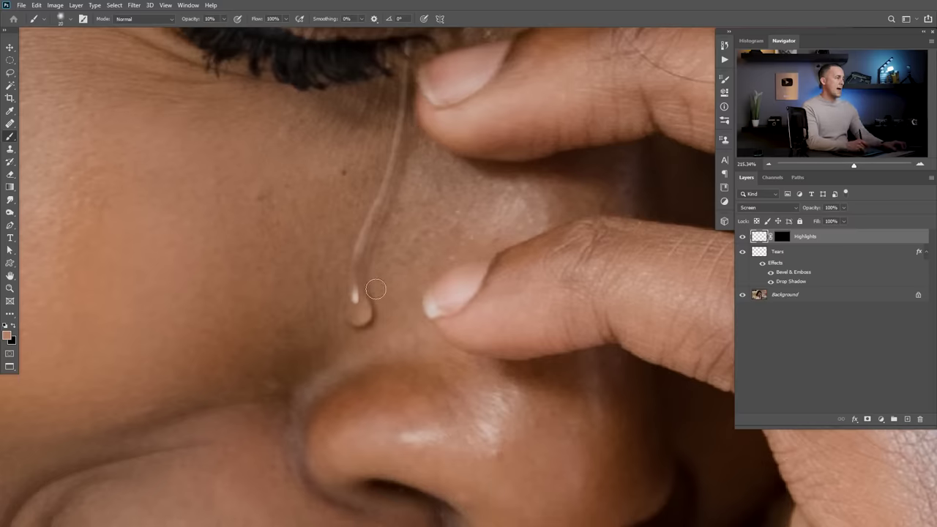
{"action": "scroll", "coordinate": [381, 311], "scroll_direction": "down", "scroll_amount": 5}
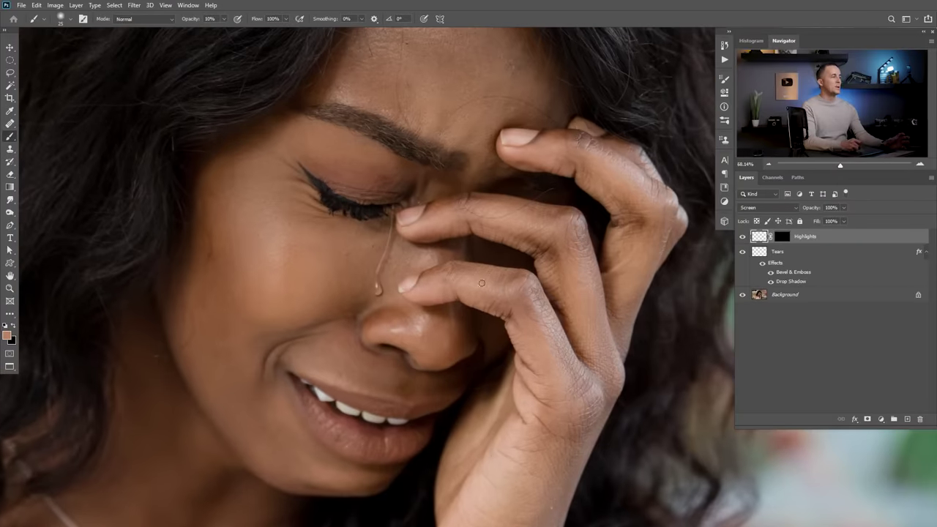
{"action": "left_click", "coordinate": [744, 236]}
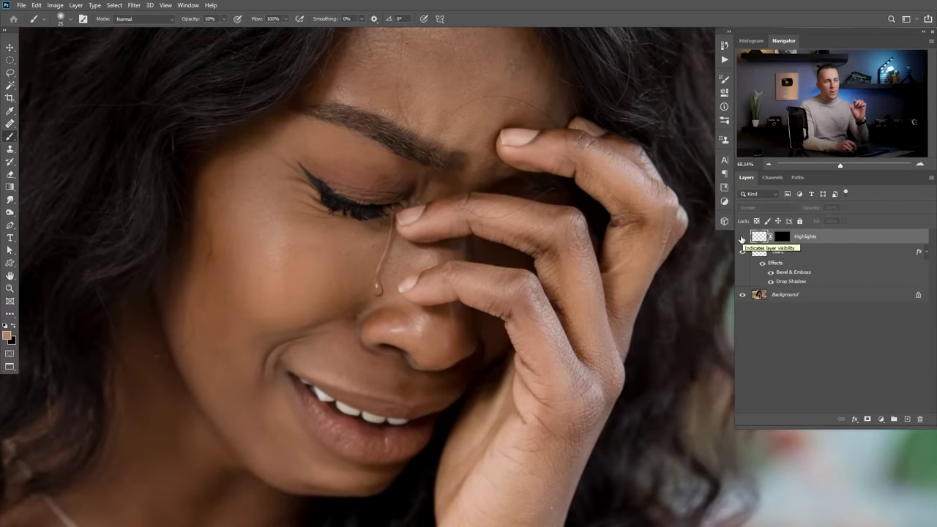
{"action": "left_click", "coordinate": [743, 237]}
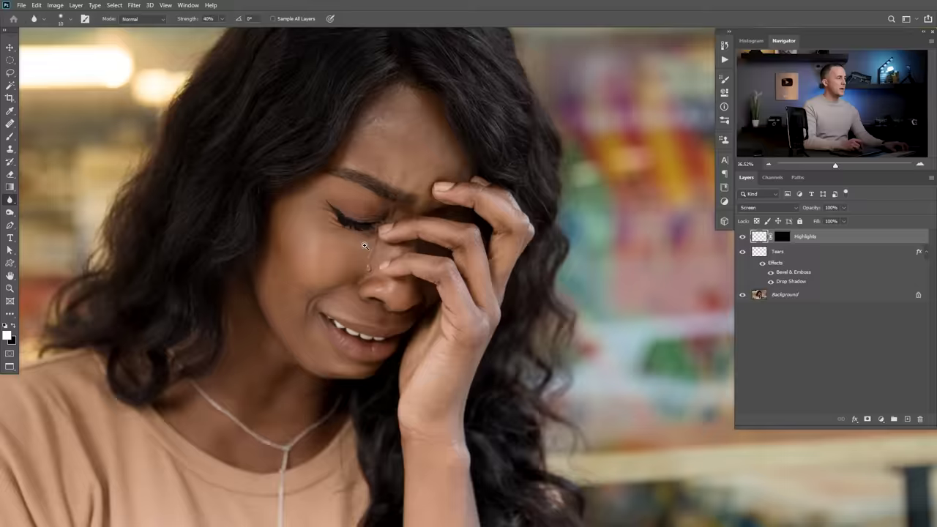
{"action": "scroll", "coordinate": [366, 293], "scroll_direction": "up", "scroll_amount": 5}
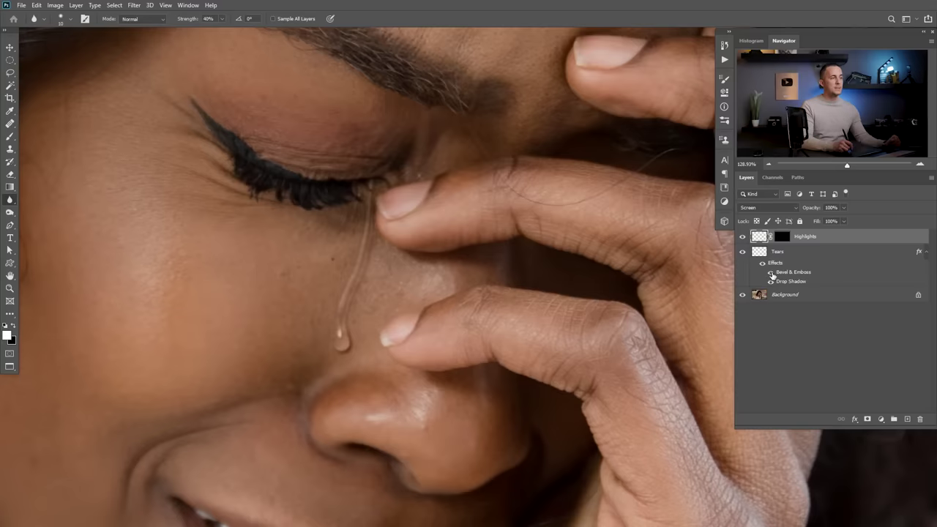
Hide the tears' Bevel & Emboss and add a new layer named Reflections.
{"action": "left_click", "coordinate": [770, 273]}
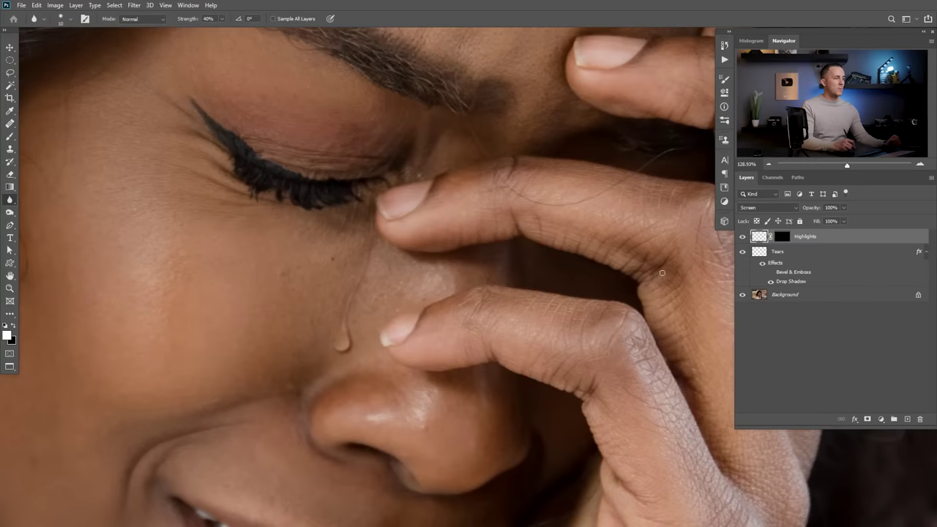
{"action": "left_click", "coordinate": [909, 419]}
{"action": "double_click", "coordinate": [779, 236]}
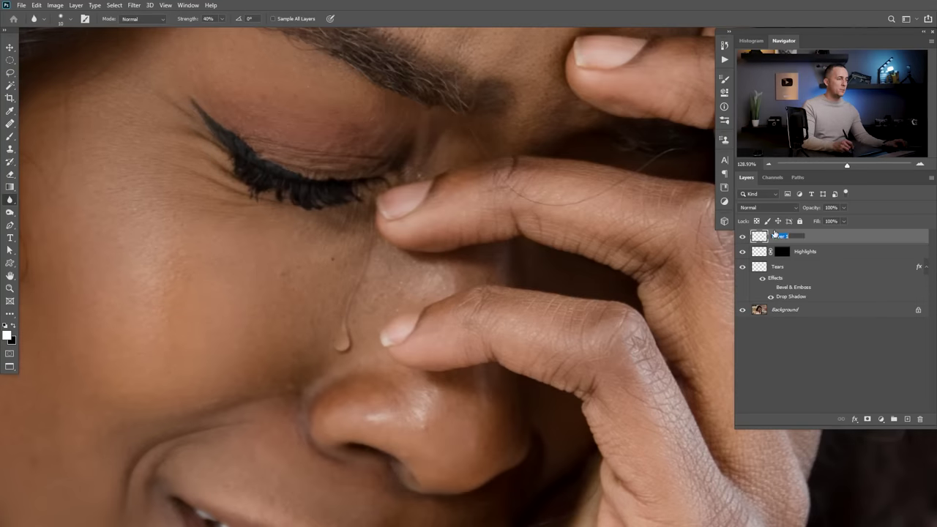
{"action": "type", "text": "Reflections"}
{"action": "key", "text": "Return"}
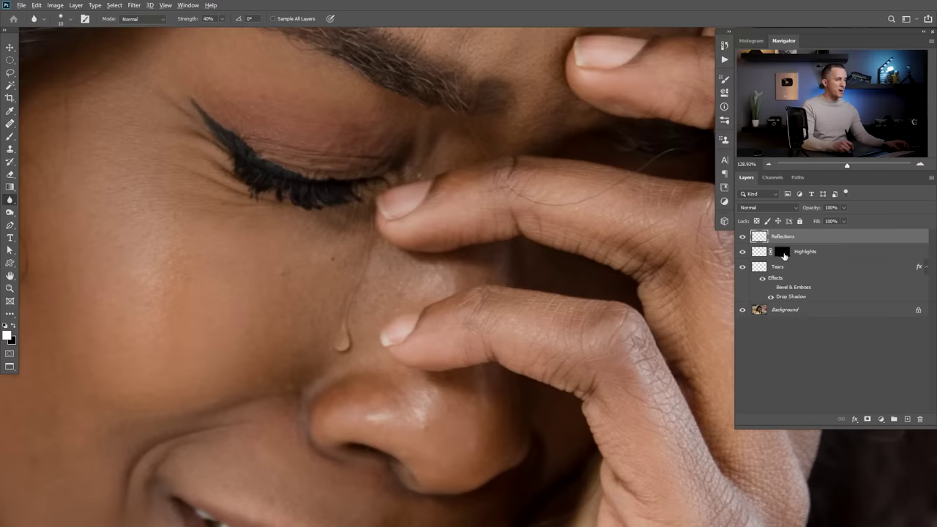
Copy the Highlights mask onto Reflections and start lassoing a stripe down the tear.
{"action": "left_click_drag", "start_coordinate": [783, 254], "coordinate": [782, 237]}
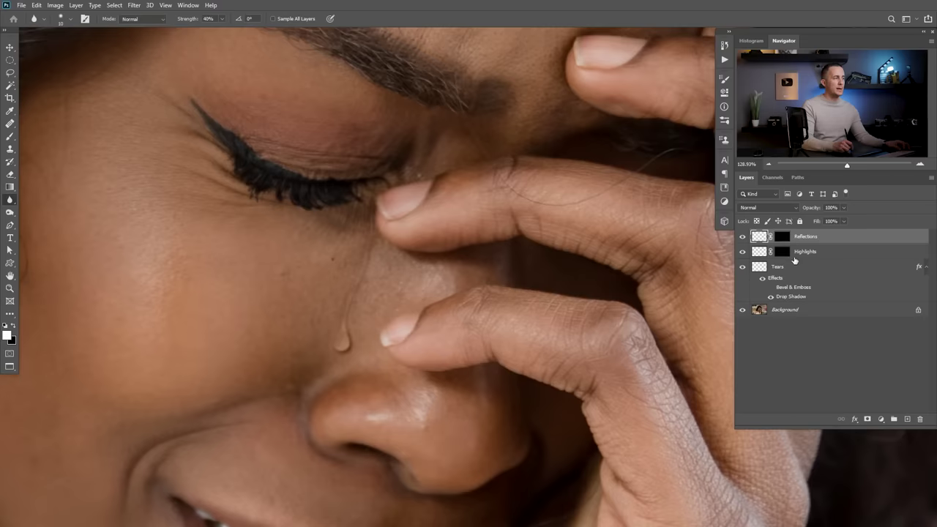
{"action": "scroll", "coordinate": [352, 260], "scroll_direction": "up", "scroll_amount": 2}
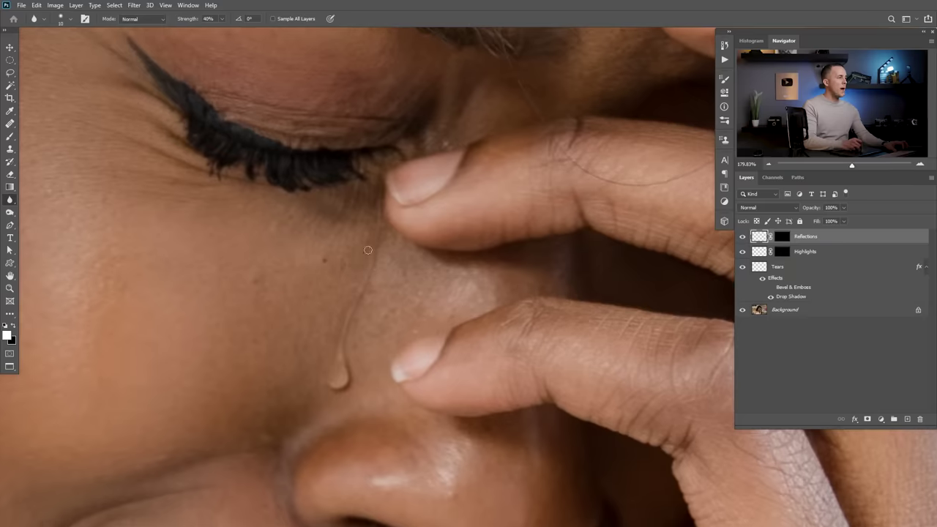
{"action": "left_click", "coordinate": [10, 73]}
{"action": "left_click_drag", "start_coordinate": [375, 167], "coordinate": [366, 250]}
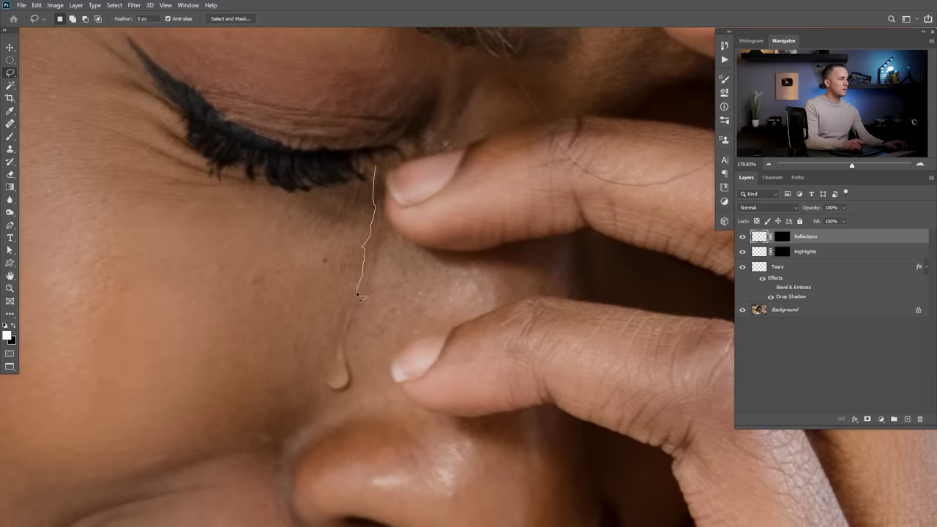
Close the lasso stripe along the tear, fill it with the light colour, and deselect it.
{"action": "mouse_move", "coordinate": [339, 349]}
{"action": "left_mouse_down"}
{"action": "mouse_move", "coordinate": [329, 322]}
{"action": "mouse_move", "coordinate": [369, 170]}
{"action": "left_mouse_up"}
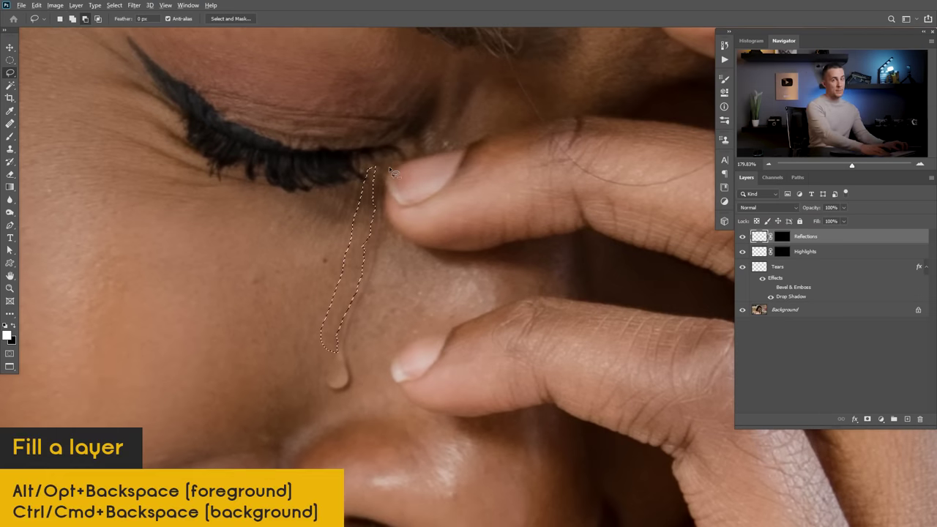
{"action": "key", "text": "alt+BackSpace"}
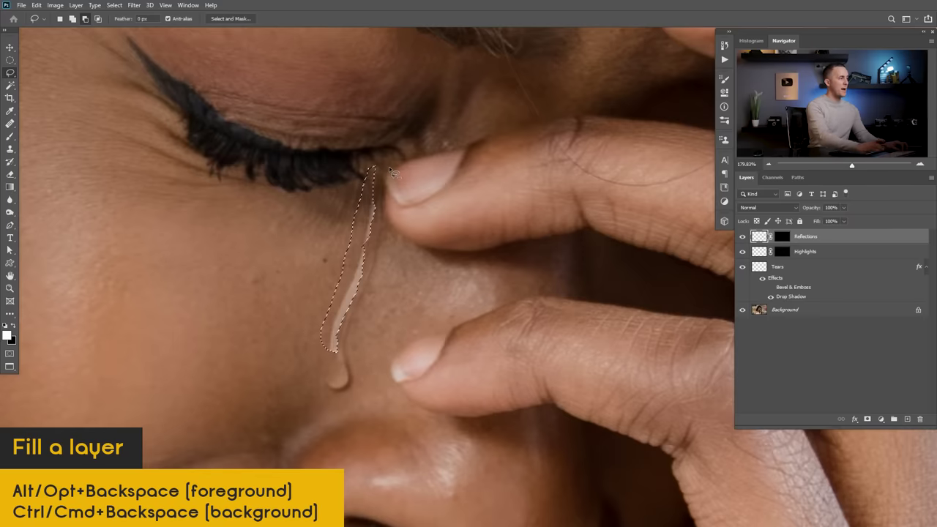
{"action": "key", "text": "ctrl+d"}
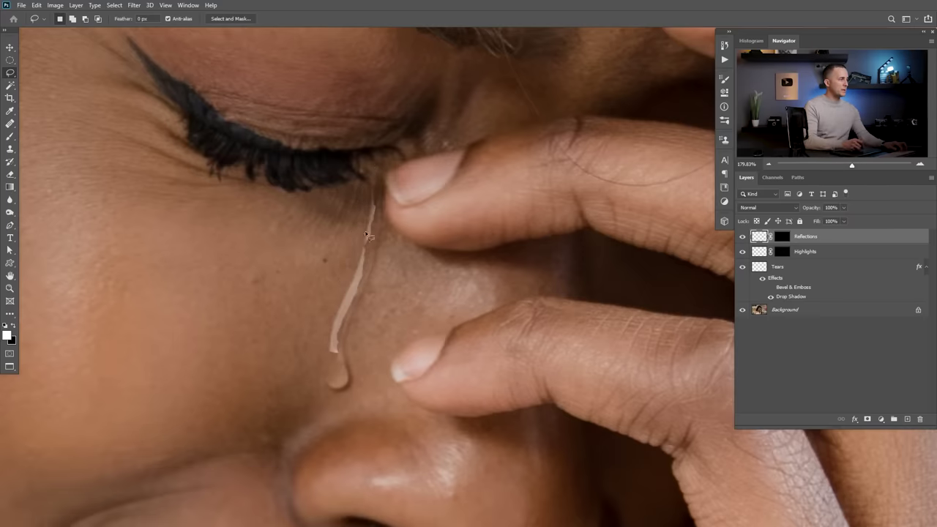
{"action": "left_click", "coordinate": [12, 136]}
{"action": "left_click", "coordinate": [10, 199]}
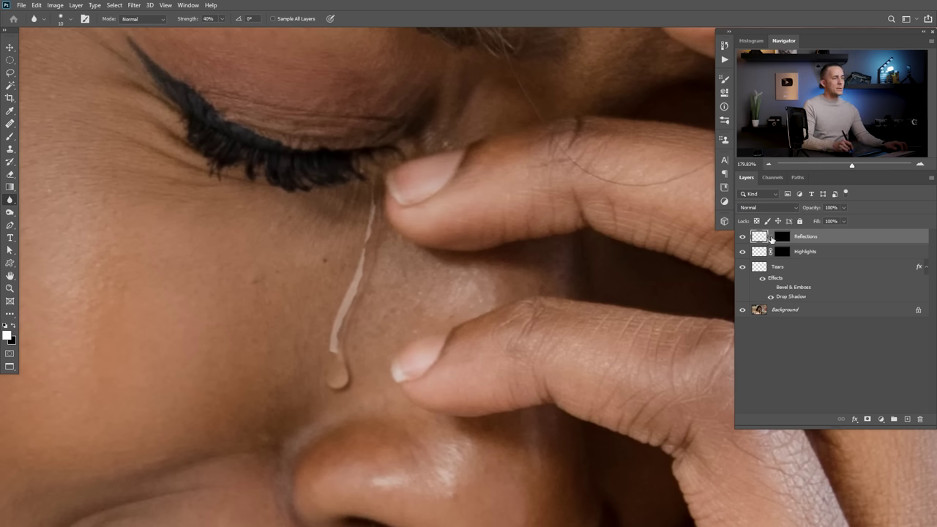
Nudge the stripe 3 px, rotate it about 2°, and lower Reflections to 58% opacity.
{"action": "key", "text": "v"}
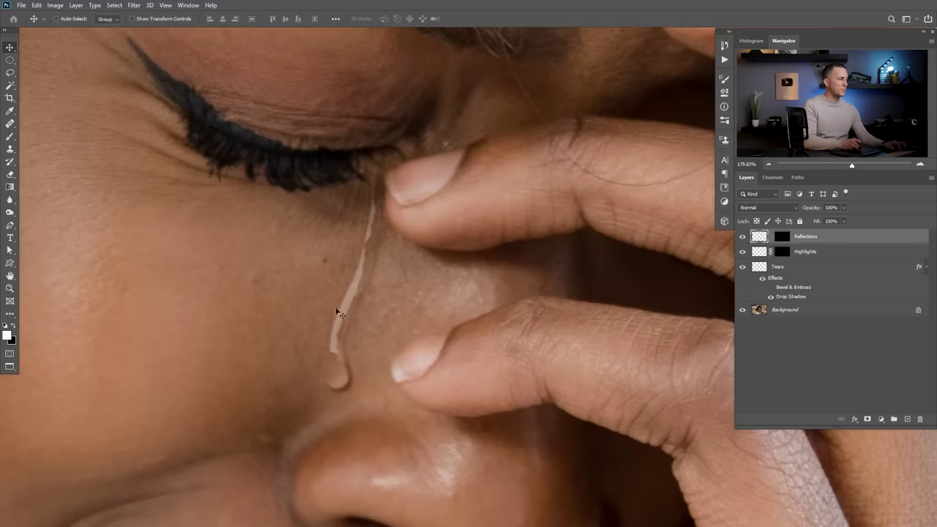
{"action": "left_click_drag", "start_coordinate": [346, 306], "coordinate": [345, 302]}
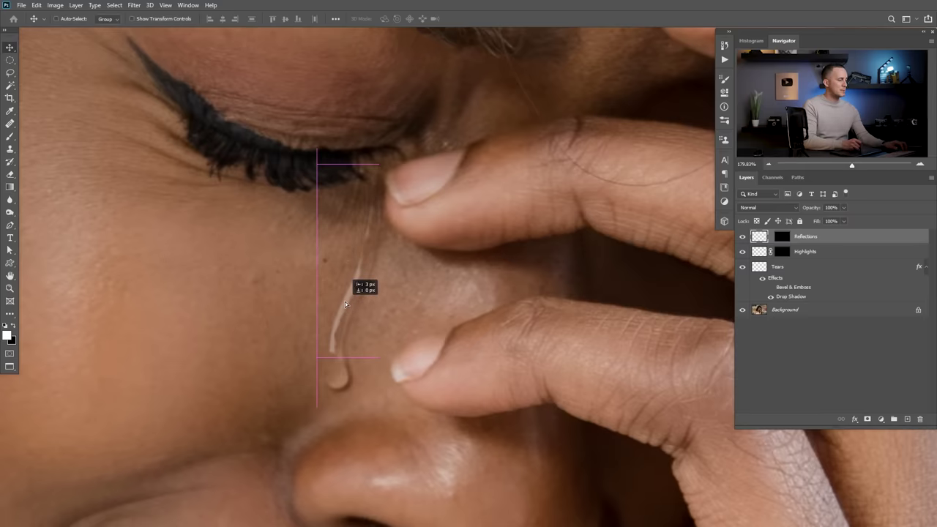
{"action": "key", "text": "ctrl+t"}
{"action": "left_click_drag", "start_coordinate": [363, 139], "coordinate": [368, 137]}
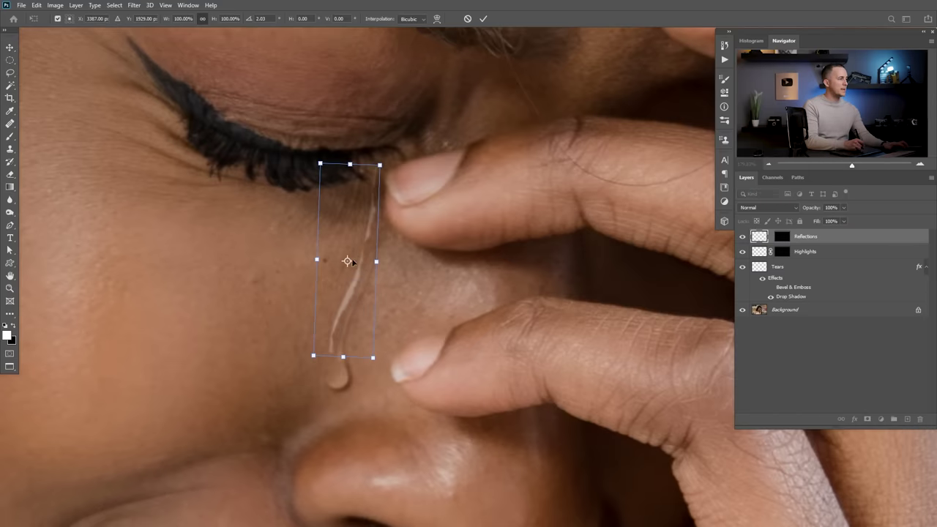
{"action": "key", "text": "Return"}
{"action": "key", "text": "ctrl+0"}
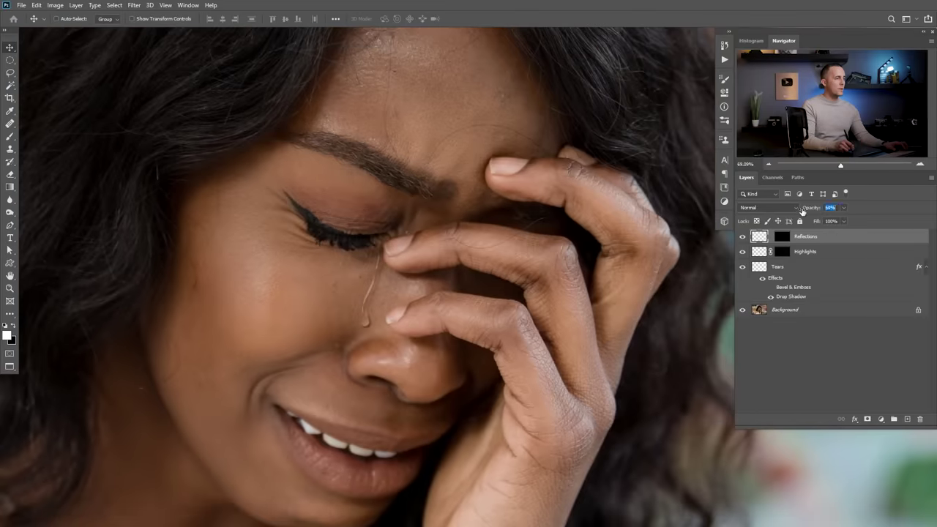
{"action": "left_click_drag", "start_coordinate": [808, 210], "coordinate": [805, 210]}
{"action": "scroll", "coordinate": [364, 310], "scroll_direction": "up", "scroll_amount": 5}
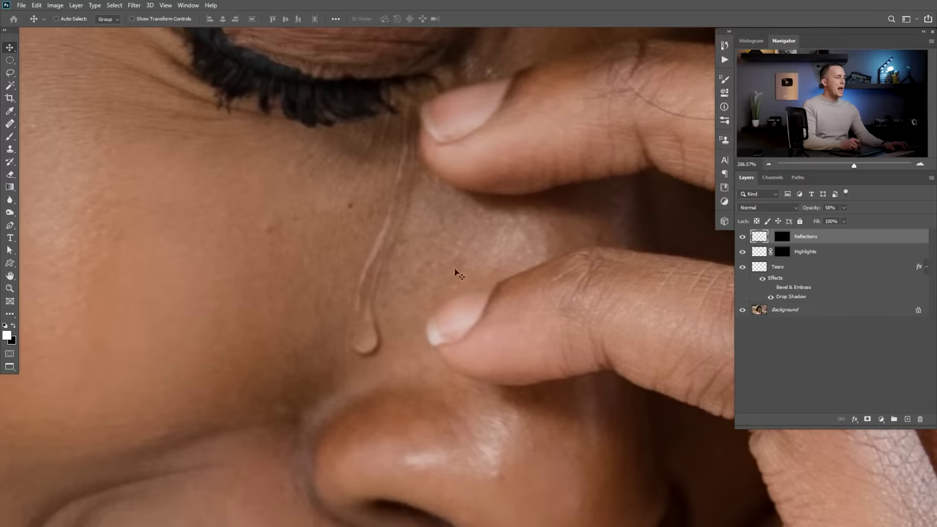
{"action": "left_click", "coordinate": [907, 419]}
Name the new layer Ref 2 and set the brush to 100% opacity.
{"action": "double_click", "coordinate": [780, 235]}
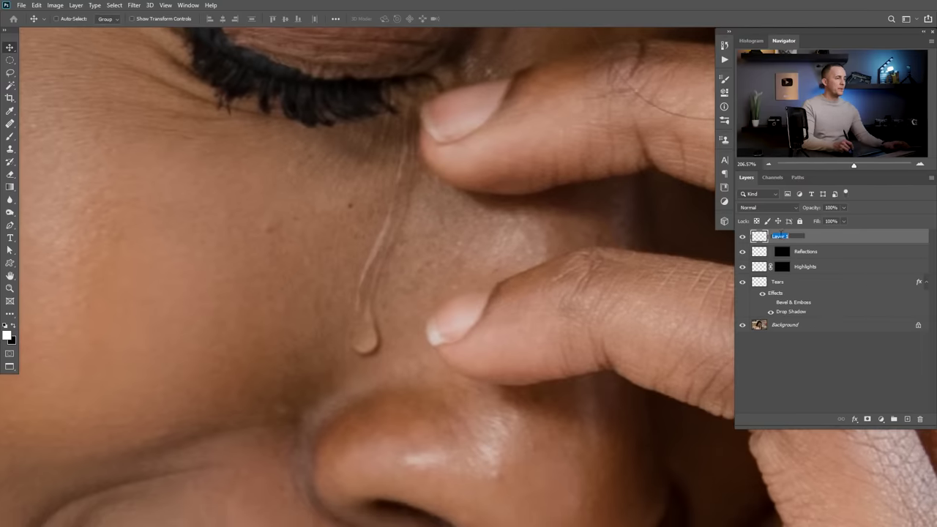
{"action": "type", "text": "Ref 2"}
{"action": "key", "text": "Return"}
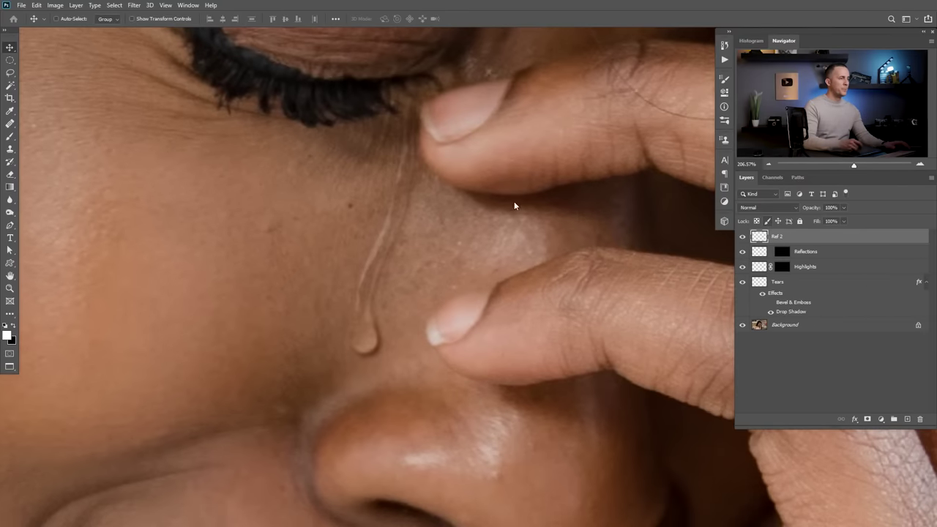
{"action": "left_click", "coordinate": [11, 136]}
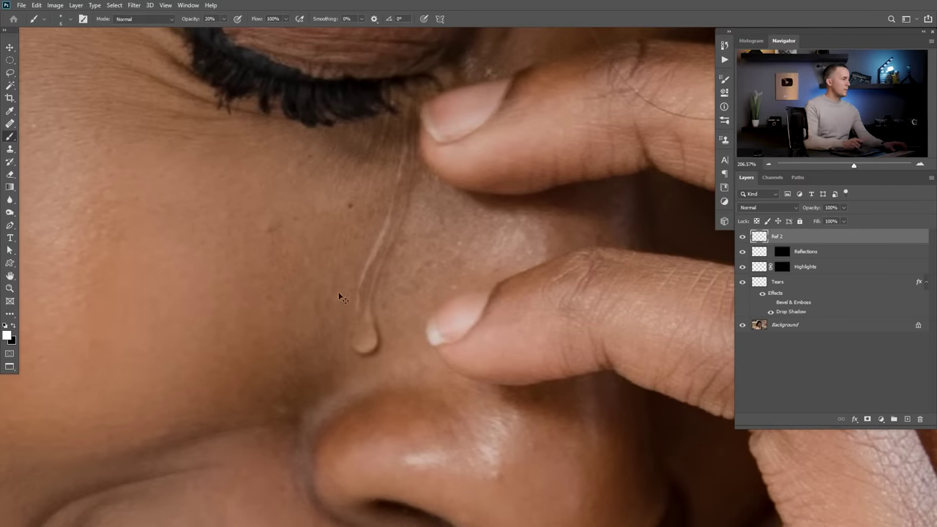
{"action": "scroll", "coordinate": [339, 298], "scroll_direction": "up", "scroll_amount": 3}
{"action": "left_click_drag", "start_coordinate": [189, 19], "coordinate": [192, 19]}
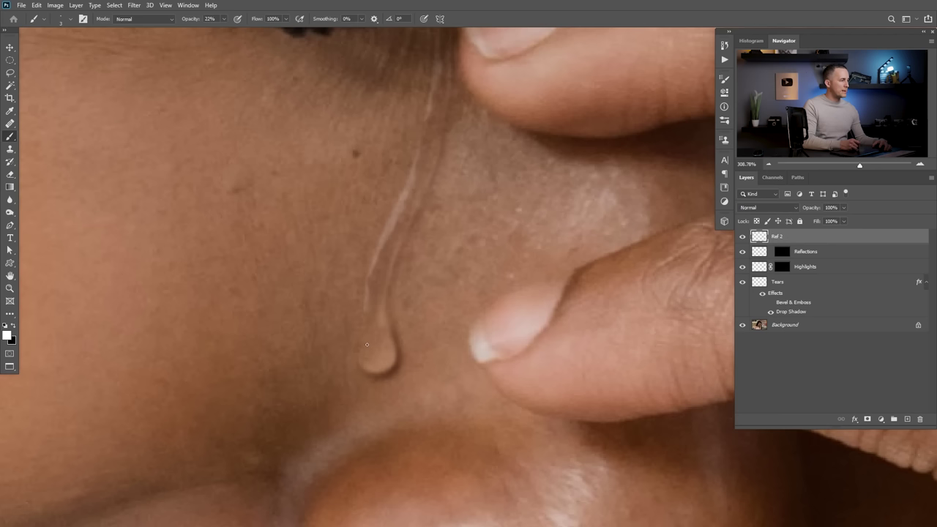
{"action": "key", "text": "0"}
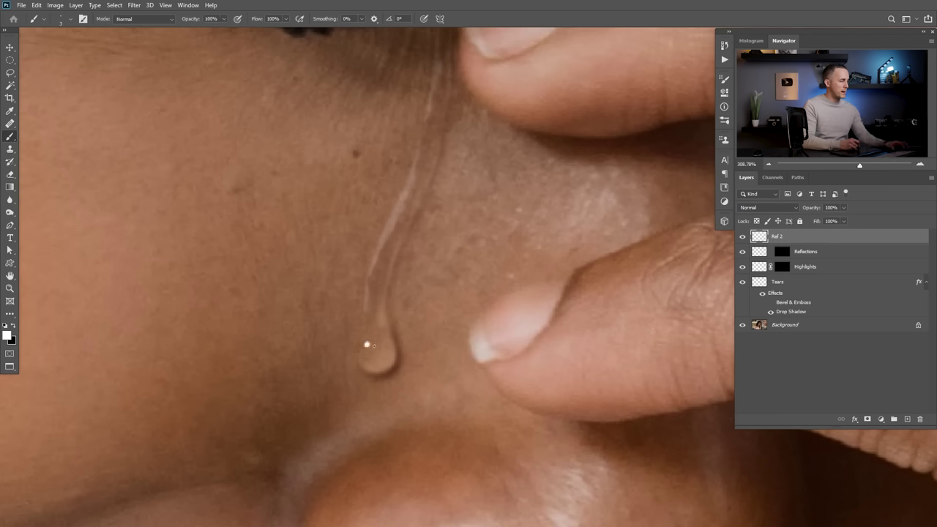
Smudge the highlight, lower Ref 2 to 64% opacity, and shift it on the tear drop.
{"action": "right_click", "coordinate": [10, 200]}
{"action": "left_click", "coordinate": [46, 218]}
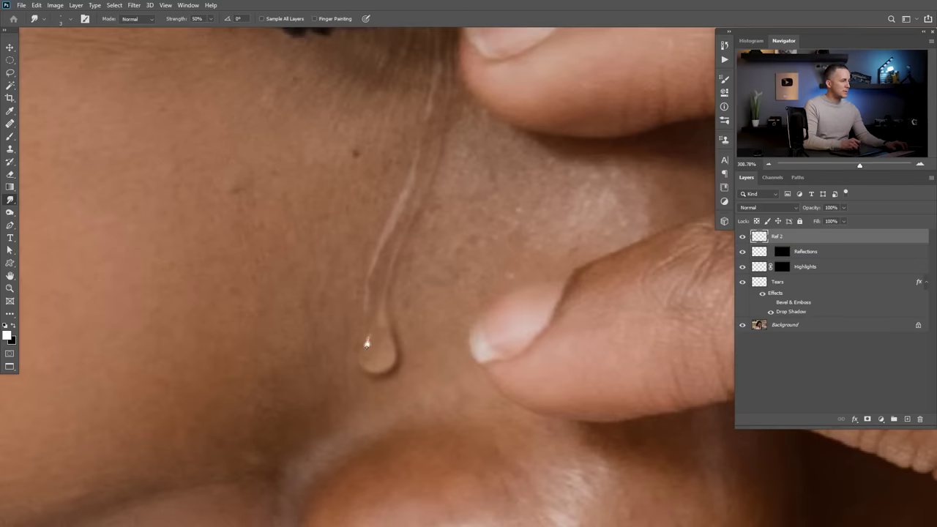
{"action": "scroll", "coordinate": [367, 345], "scroll_direction": "down", "scroll_amount": 5}
{"action": "scroll", "coordinate": [381, 322], "scroll_direction": "up", "scroll_amount": 4}
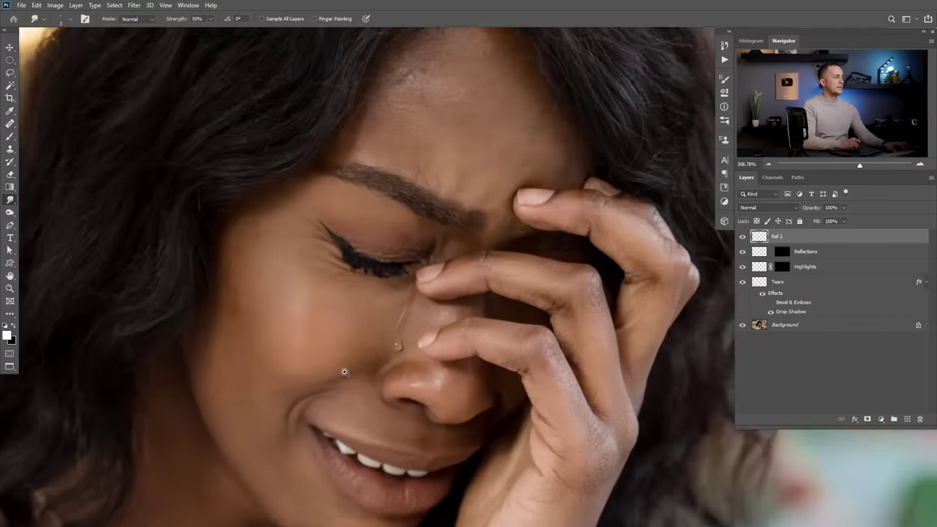
{"action": "key", "text": "v"}
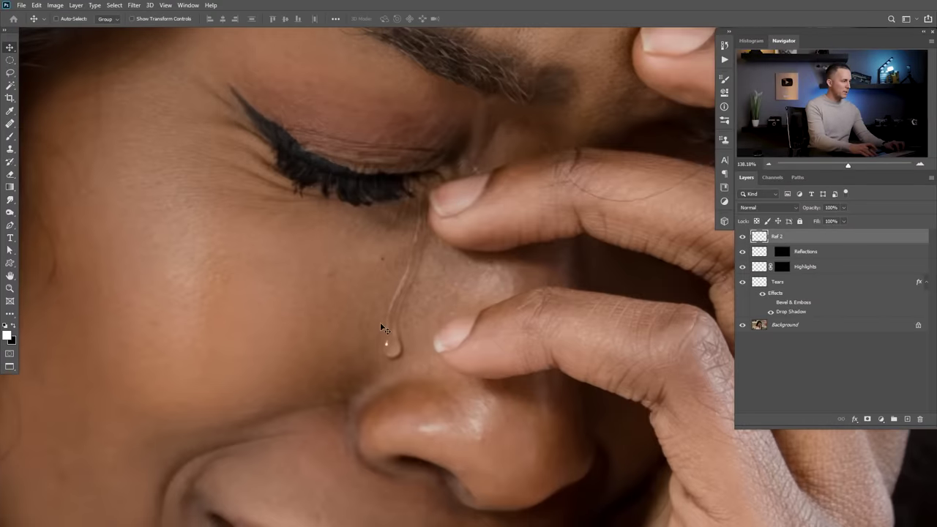
{"action": "mouse_move", "coordinate": [814, 211]}
{"action": "left_mouse_down"}
{"action": "mouse_move", "coordinate": [800, 213]}
{"action": "mouse_move", "coordinate": [809, 211]}
{"action": "left_mouse_up"}
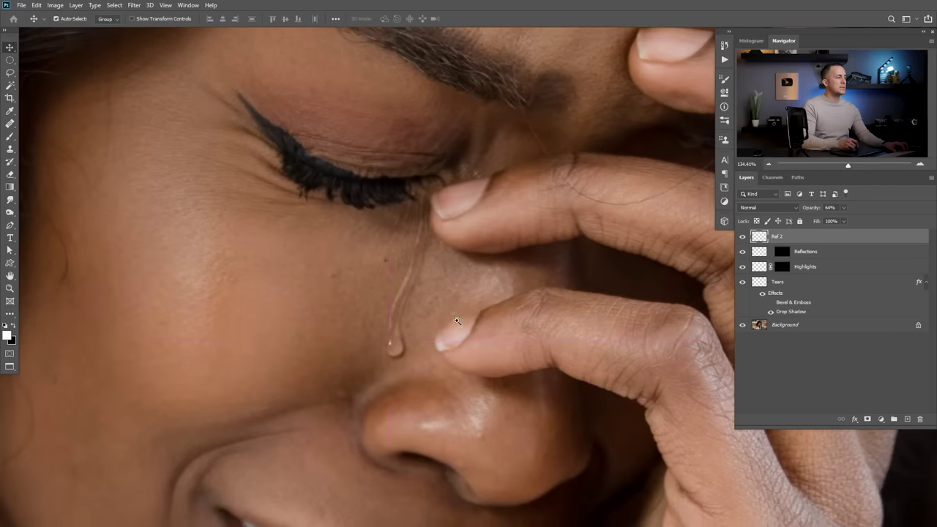
{"action": "left_click_drag", "start_coordinate": [456, 328], "coordinate": [389, 291]}
{"action": "scroll", "coordinate": [389, 291], "scroll_direction": "down", "scroll_amount": 5}
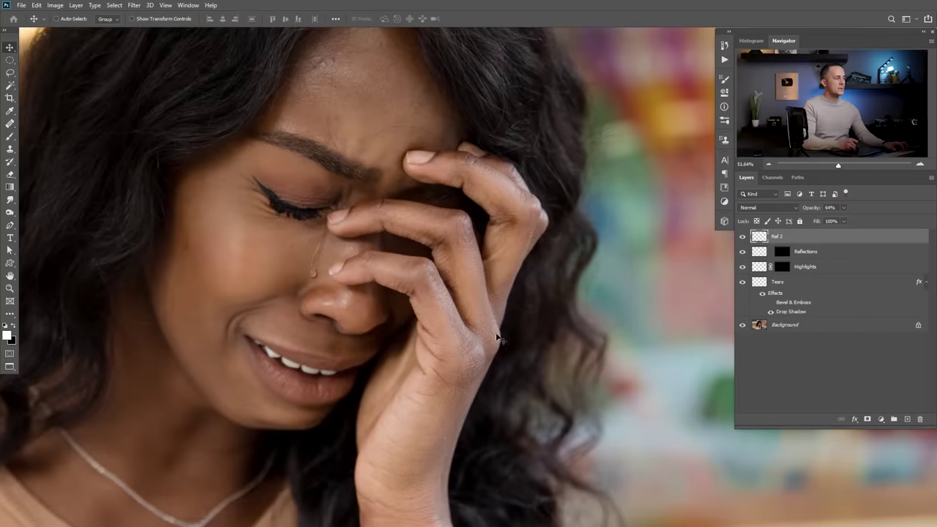
{"action": "scroll", "coordinate": [310, 275], "scroll_direction": "up", "scroll_amount": 8}
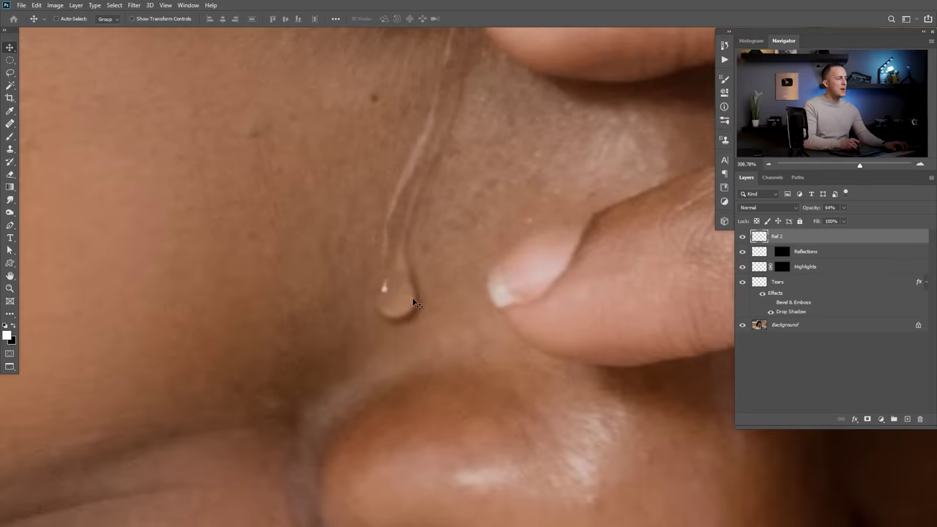
Move the close-up view nearer the eye and select the Tears layer.
{"action": "key", "text": "b"}
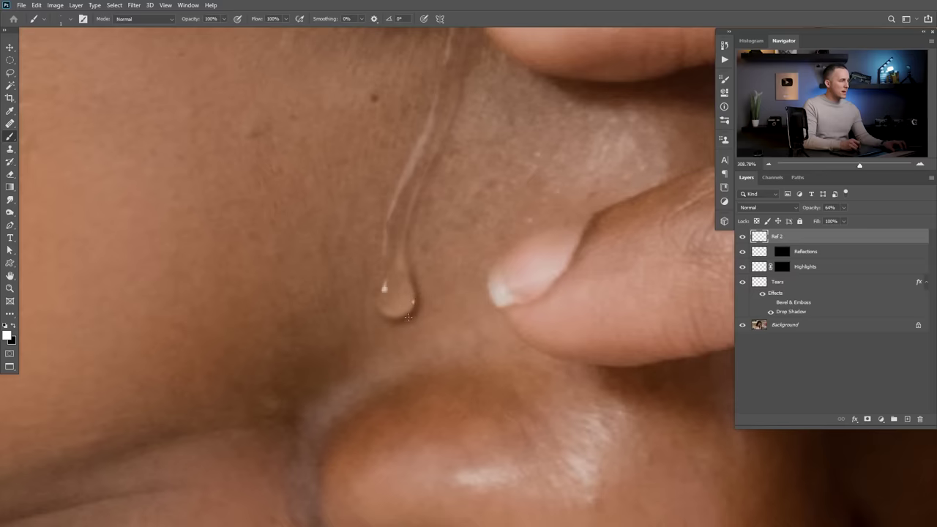
{"action": "key", "text": "h"}
{"action": "left_click_drag", "start_coordinate": [412, 303], "coordinate": [384, 338]}
{"action": "scroll", "coordinate": [385, 338], "scroll_direction": "down", "scroll_amount": 3}
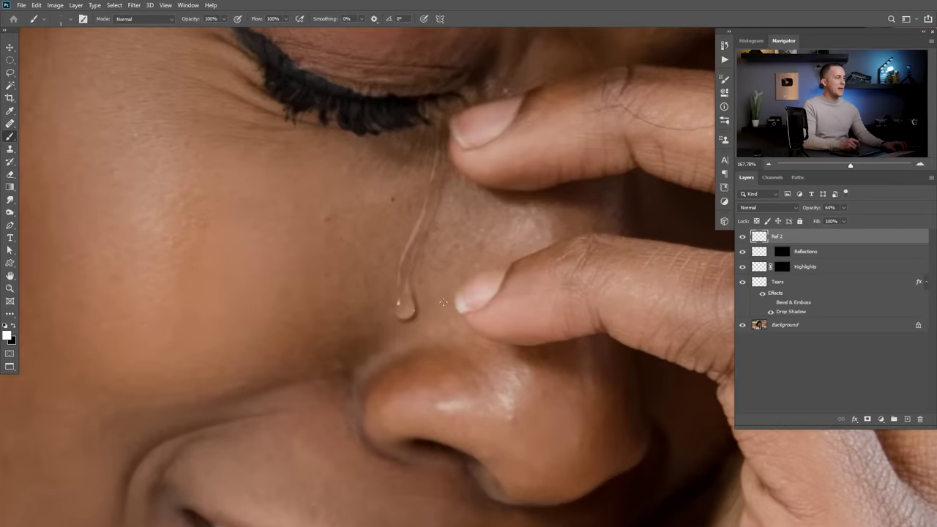
{"action": "left_click", "coordinate": [777, 293]}
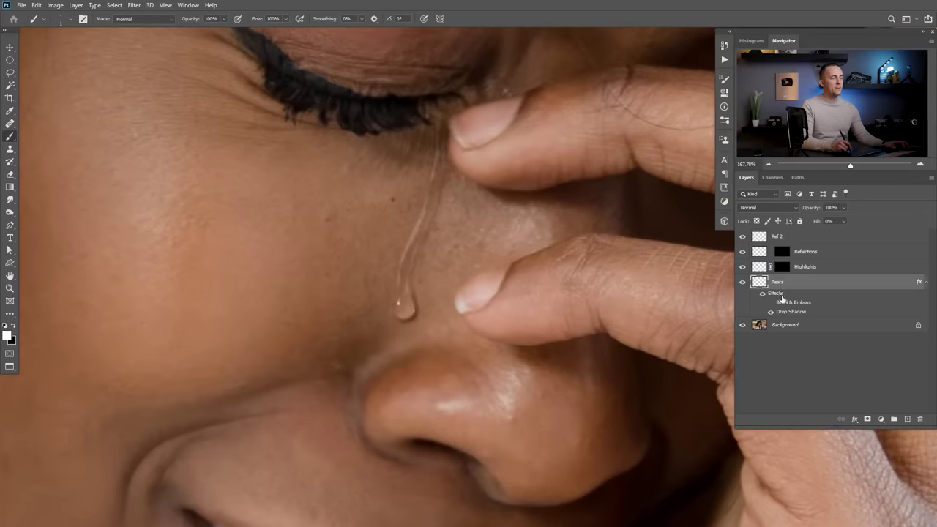
Add a Multiply Inner Shadow to Tears at 13% opacity and -167° angle.
{"action": "double_click", "coordinate": [779, 295]}
{"action": "left_click_drag", "start_coordinate": [638, 144], "coordinate": [641, 169]}
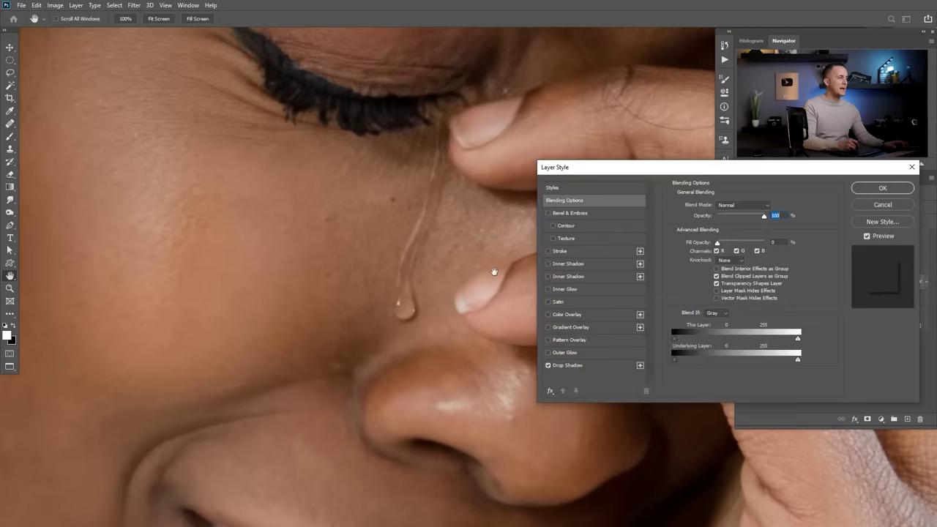
{"action": "left_click", "coordinate": [551, 264]}
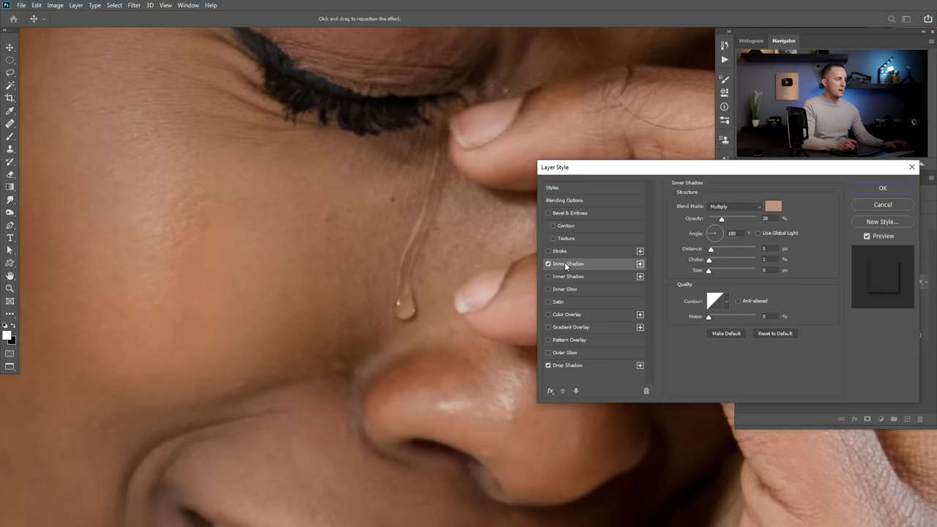
{"action": "left_click", "coordinate": [707, 232]}
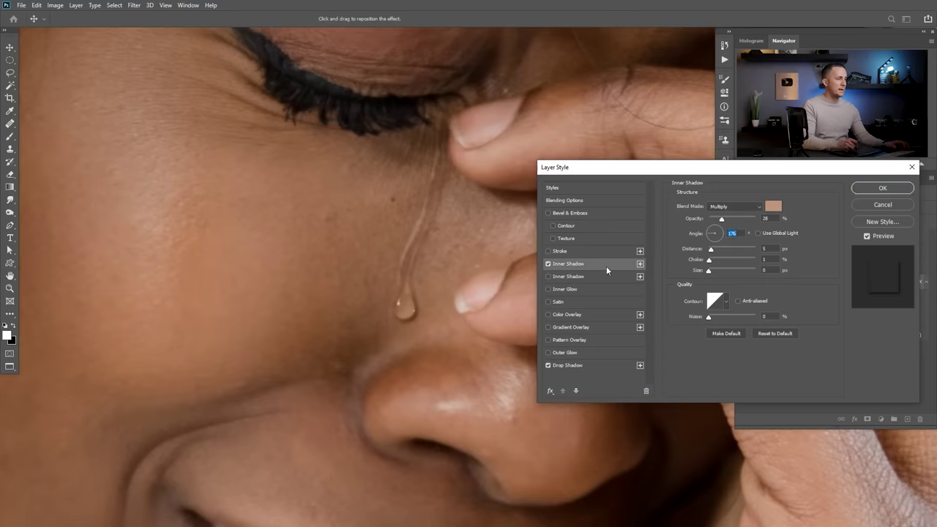
{"action": "mouse_move", "coordinate": [724, 220]}
{"action": "left_mouse_down"}
{"action": "mouse_move", "coordinate": [753, 220]}
{"action": "mouse_move", "coordinate": [715, 222]}
{"action": "left_mouse_up"}
{"action": "left_click", "coordinate": [705, 235]}
{"action": "left_click_drag", "start_coordinate": [720, 217], "coordinate": [715, 219]}
{"action": "left_click", "coordinate": [548, 264]}
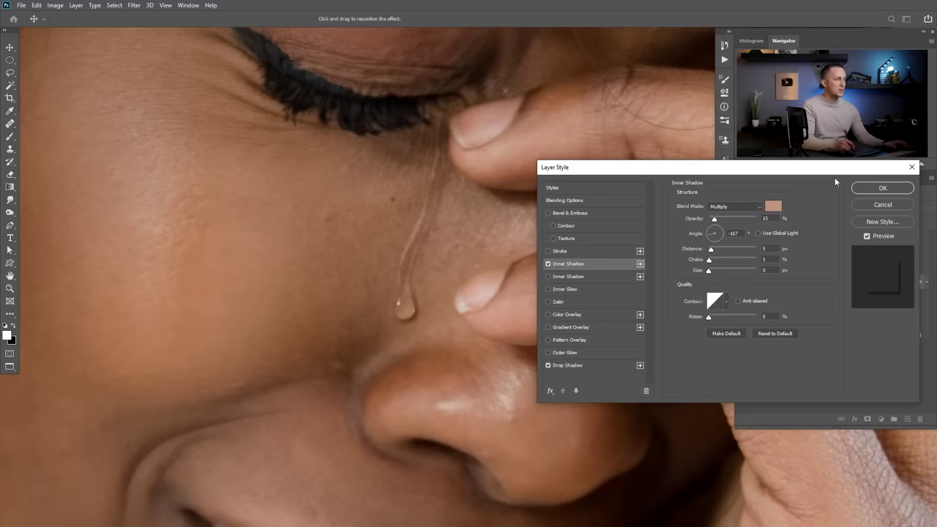
{"action": "left_click", "coordinate": [882, 188]}
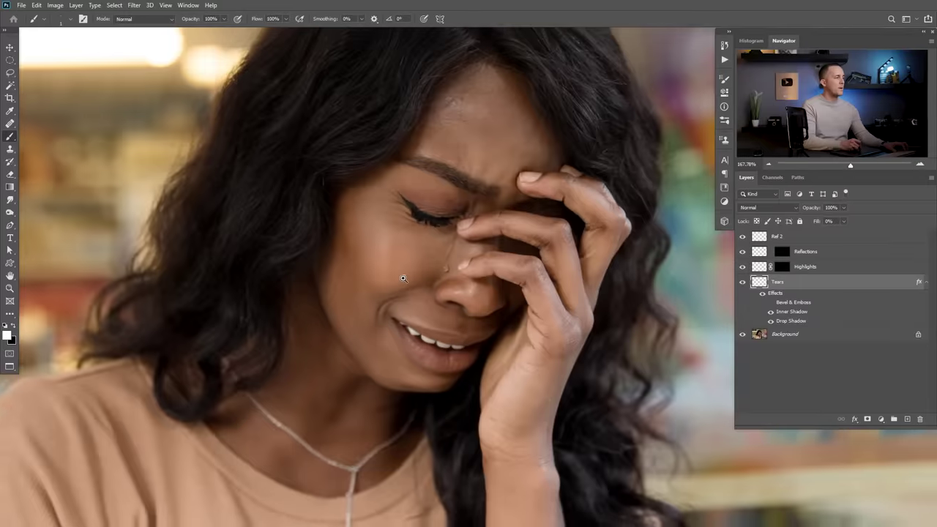
{"action": "scroll", "coordinate": [403, 279], "scroll_direction": "up", "scroll_amount": 2}
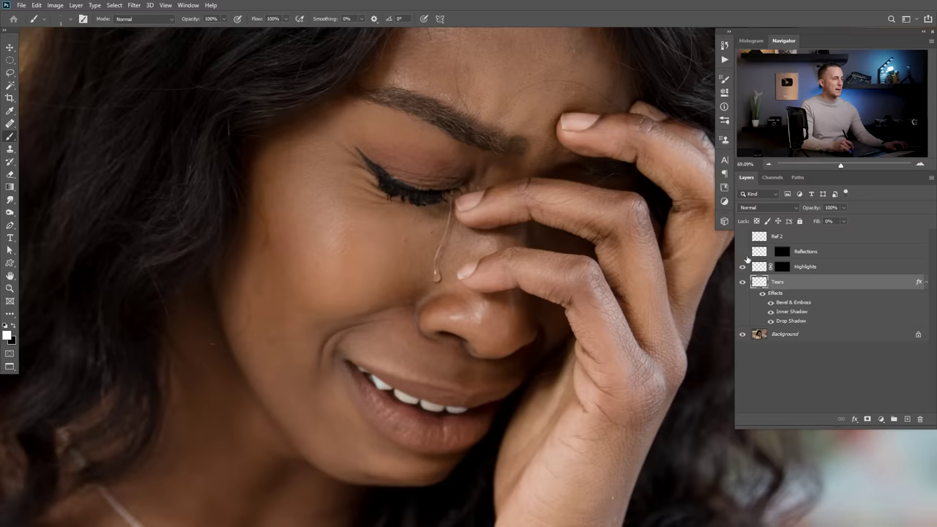
Zoom in, turn off Bevel & Emboss on Tears, and turn Reflections and Ref 2 back on.
{"action": "key", "text": "ctrl+plus"}
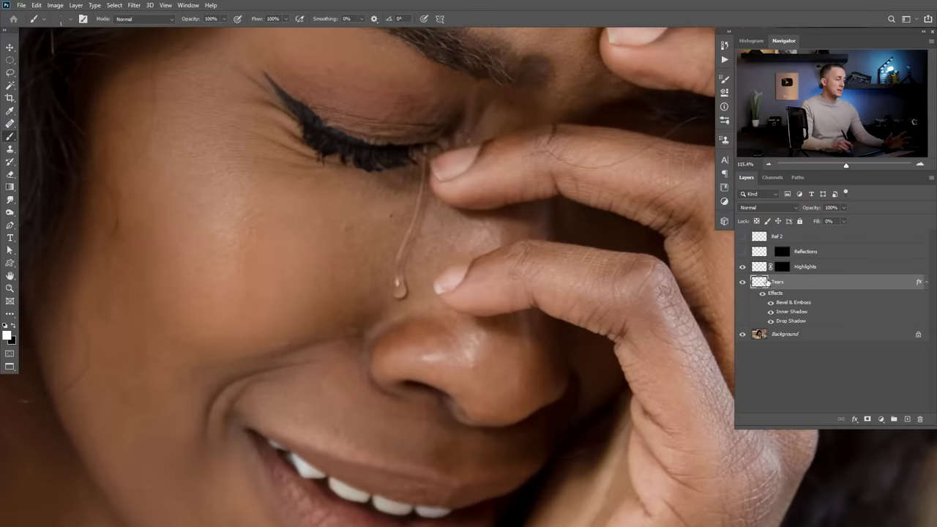
{"action": "left_click", "coordinate": [770, 303]}
{"action": "left_click", "coordinate": [742, 251]}
{"action": "left_click", "coordinate": [742, 236]}
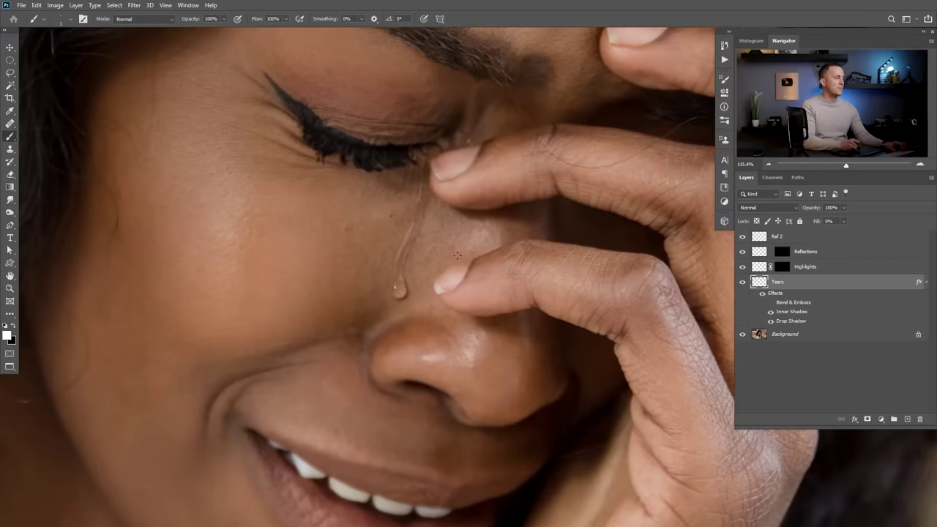
{"action": "scroll", "coordinate": [457, 255], "scroll_direction": "down", "scroll_amount": 5}
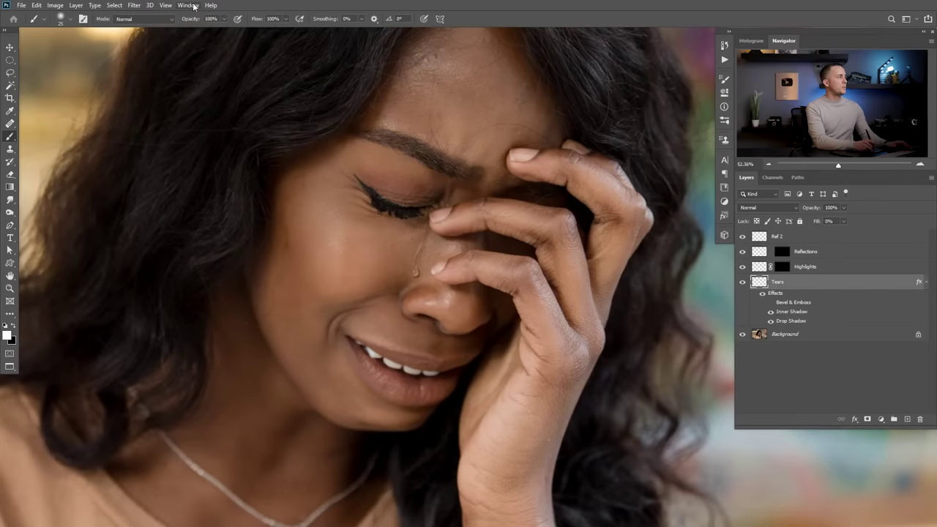
Save the tear effects as a new style preset named Tears in the Styles panel.
{"action": "left_click", "coordinate": [189, 6]}
{"action": "left_click", "coordinate": [212, 330]}
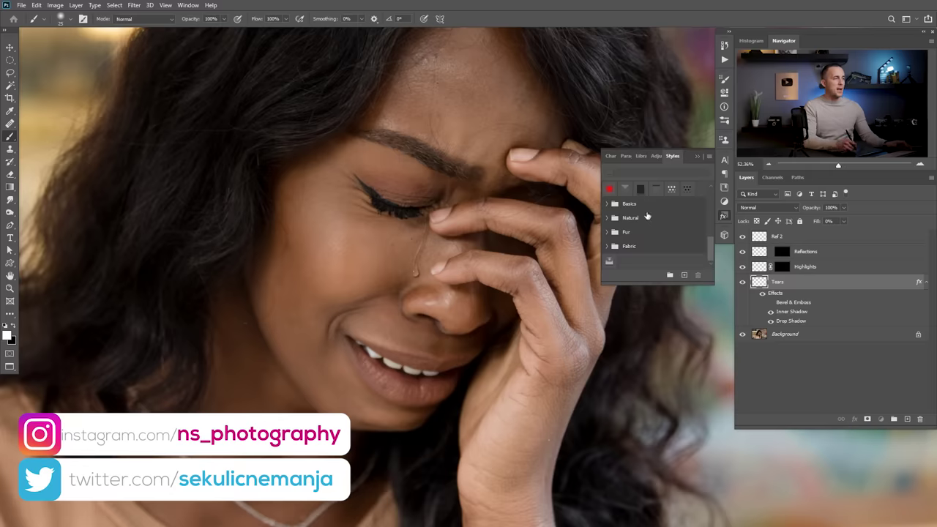
{"action": "left_click", "coordinate": [709, 156]}
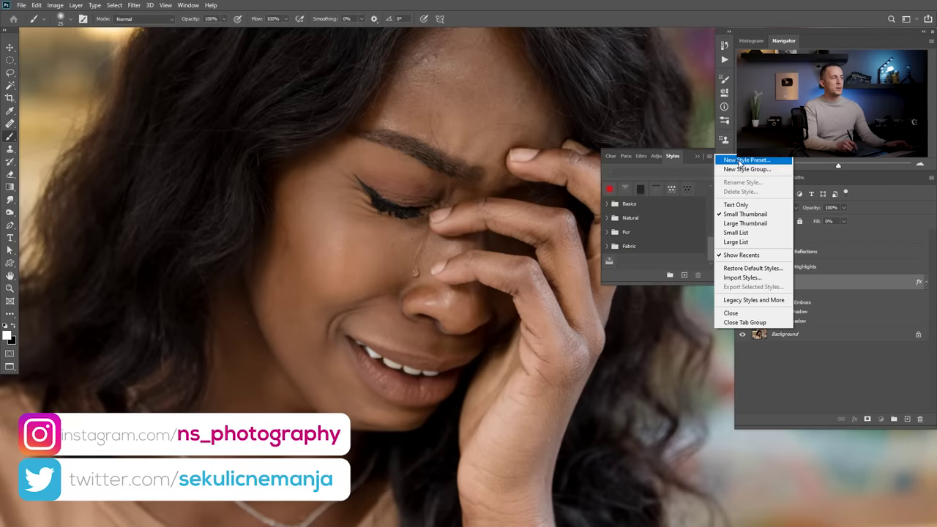
{"action": "left_click", "coordinate": [741, 162]}
{"action": "type", "text": "Te"}
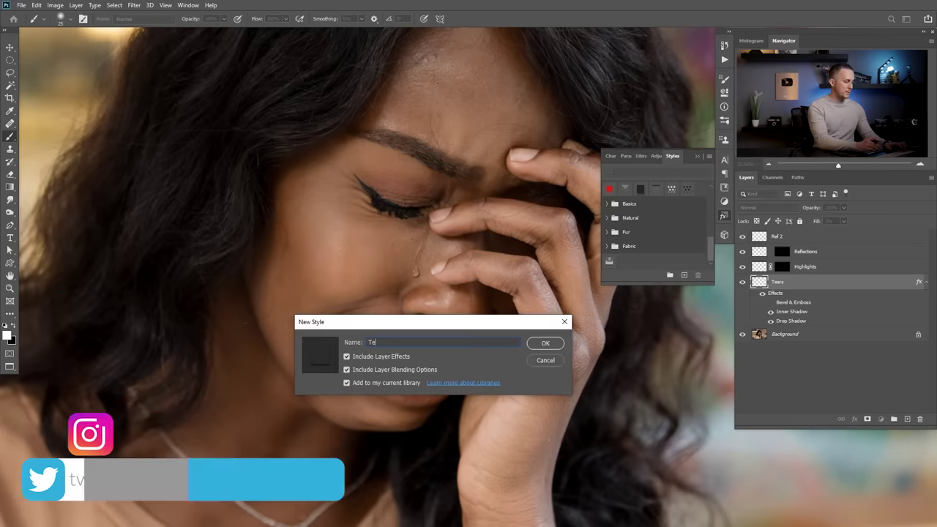
{"action": "type", "text": "ars"}
{"action": "left_click", "coordinate": [542, 342]}
{"action": "key", "text": "Return"}
{"action": "left_click", "coordinate": [698, 157]}
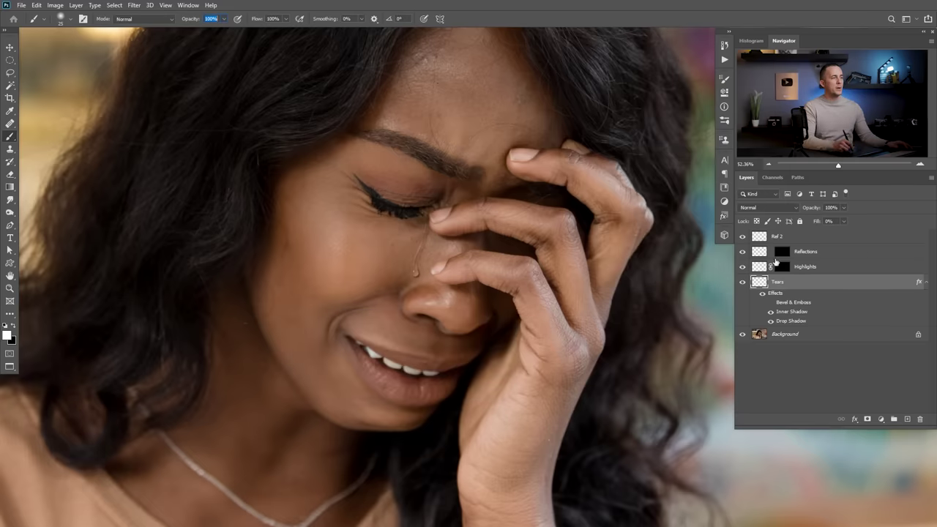
Paint white 'Sh' strokes on a new layer above Ref 2 and apply the Tears style.
{"action": "left_click", "coordinate": [826, 243]}
{"action": "left_click", "coordinate": [907, 419]}
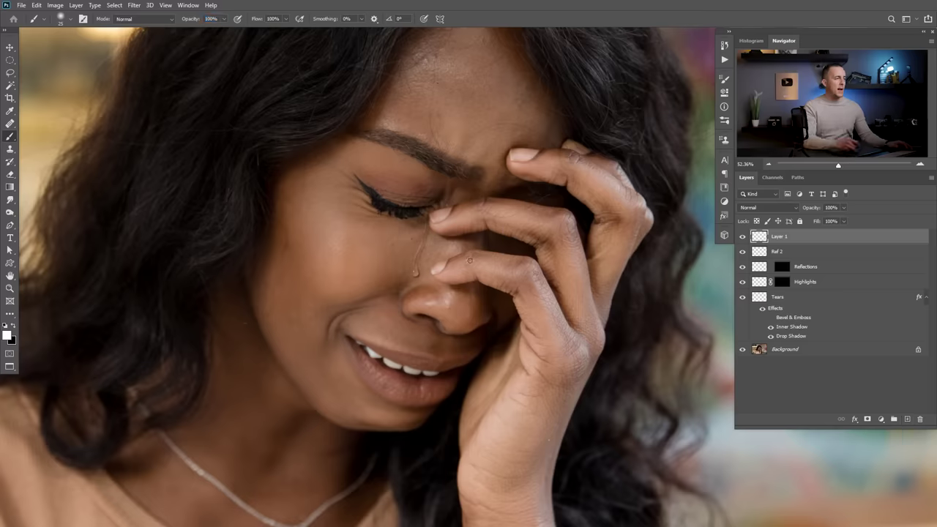
{"action": "left_click_drag", "start_coordinate": [325, 226], "coordinate": [325, 264]}
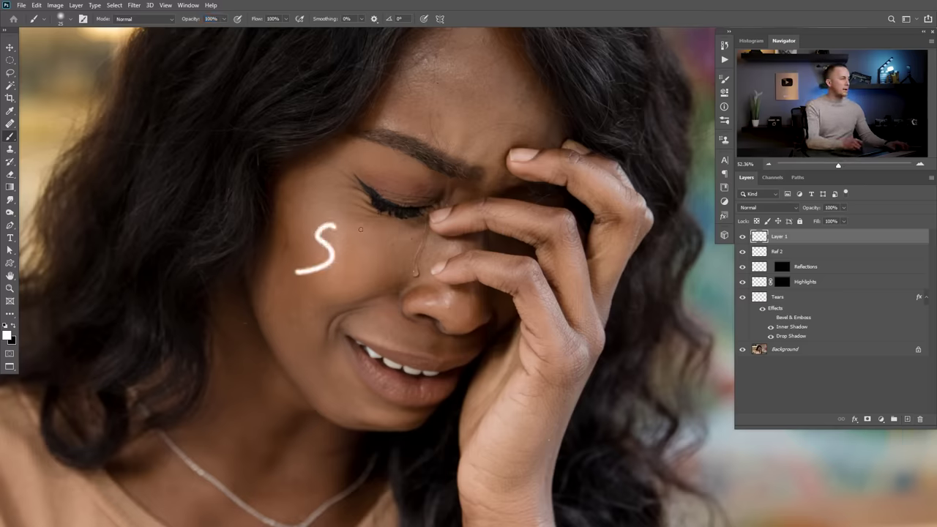
{"action": "left_click_drag", "start_coordinate": [341, 225], "coordinate": [383, 279]}
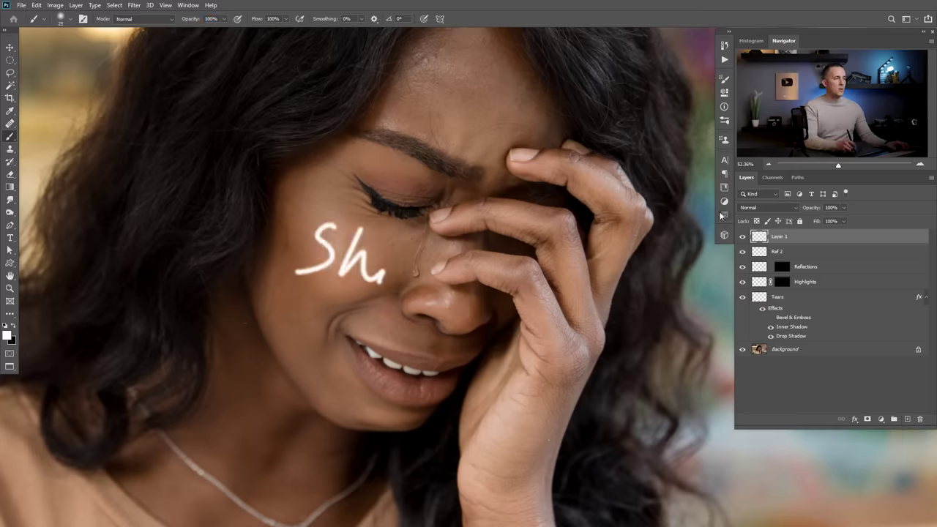
{"action": "left_click", "coordinate": [723, 215]}
{"action": "left_click", "coordinate": [624, 262]}
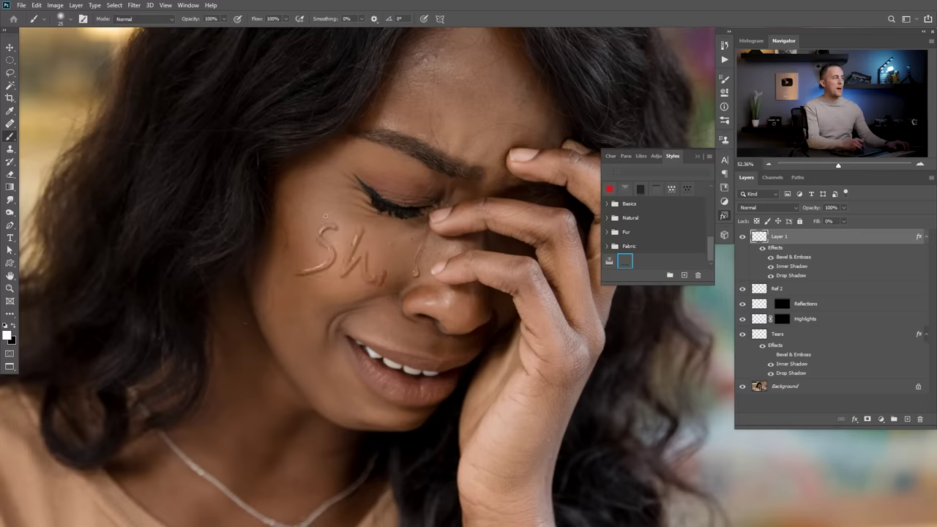
{"action": "mouse_move", "coordinate": [288, 304]}
{"action": "left_mouse_down"}
{"action": "mouse_move", "coordinate": [322, 349]}
{"action": "mouse_move", "coordinate": [373, 307]}
{"action": "left_mouse_up"}
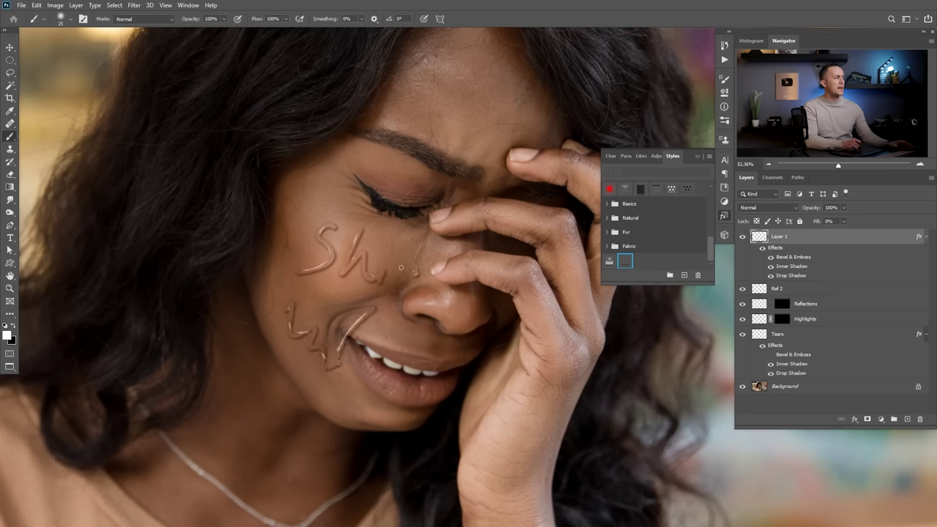